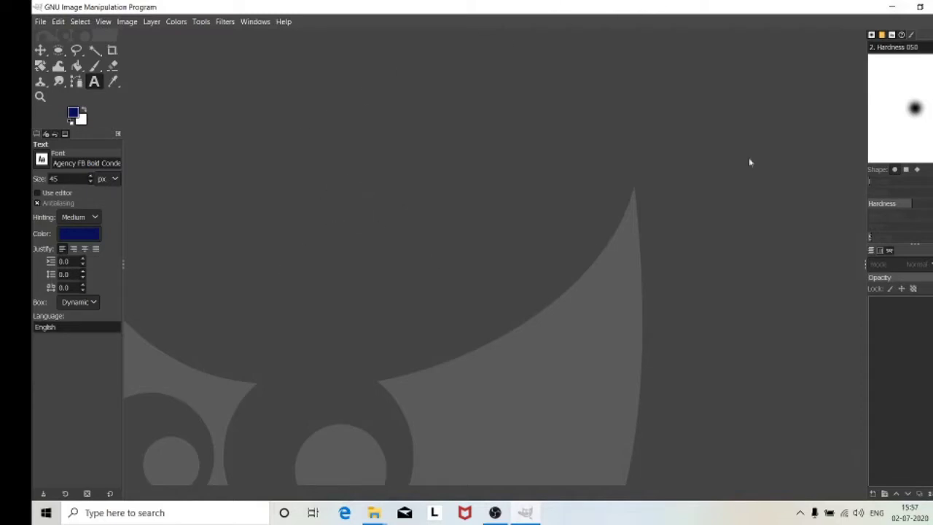
Create a new blank white image of 1000×1000 px.
{"action": "left_click", "coordinate": [40, 22]}
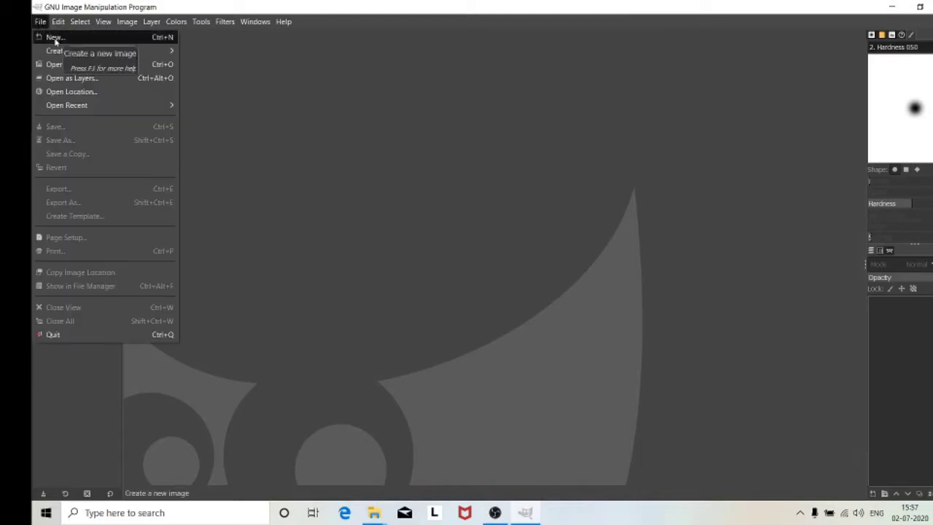
{"action": "left_click", "coordinate": [51, 35]}
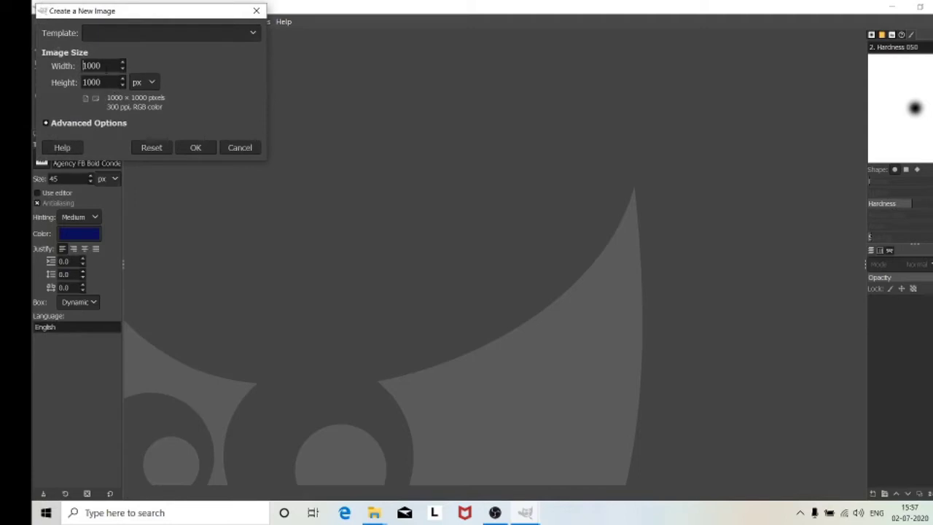
{"action": "left_click", "coordinate": [102, 83]}
{"action": "left_click", "coordinate": [195, 148]}
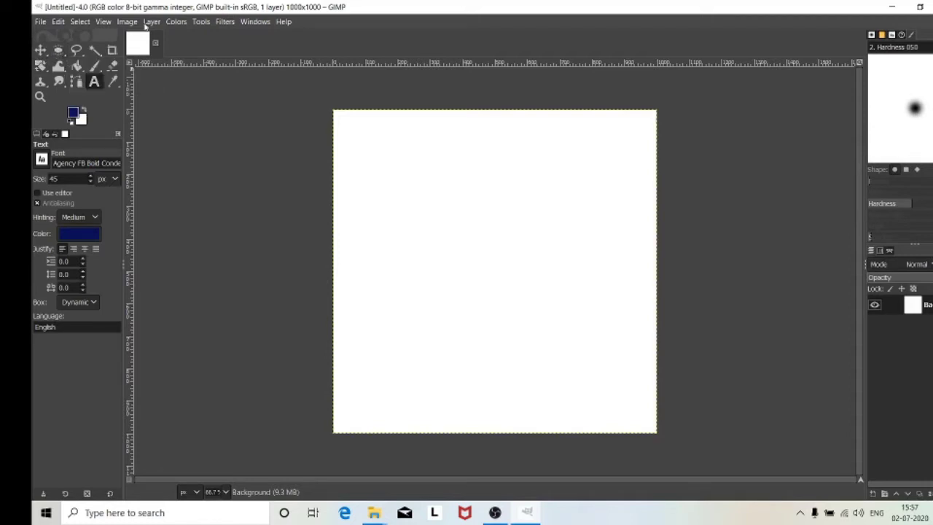
Add a vertical guide at 50% and a horizontal guide at 50%.
{"action": "left_click", "coordinate": [127, 21]}
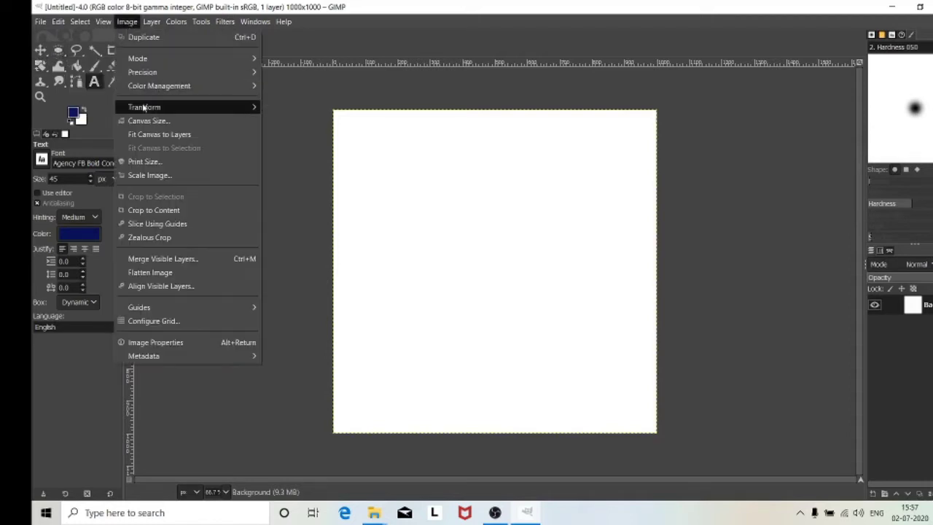
{"action": "mouse_move", "coordinate": [178, 307]}
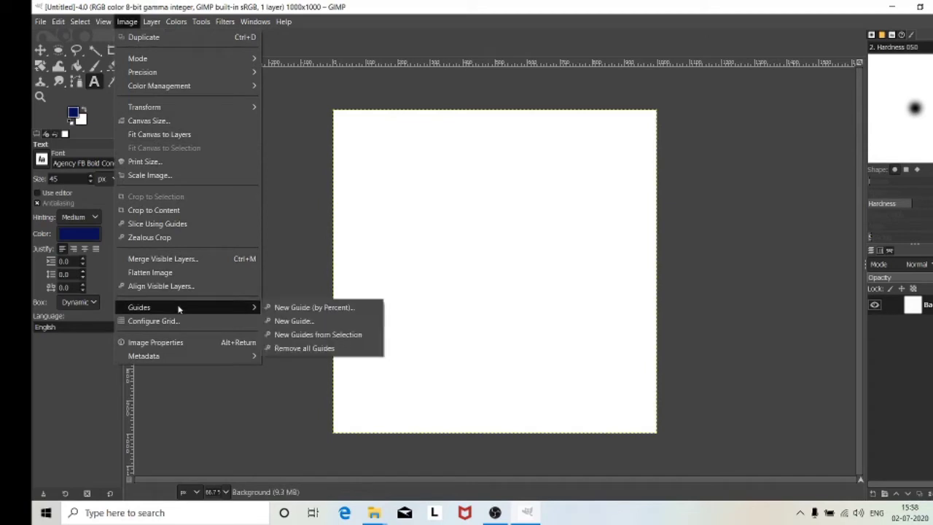
{"action": "left_click", "coordinate": [297, 306]}
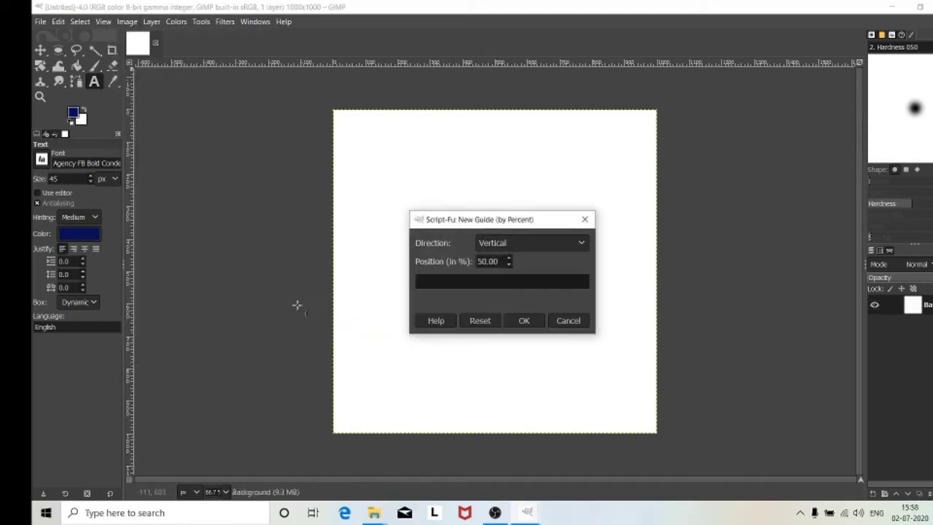
{"action": "left_click", "coordinate": [524, 322]}
{"action": "left_click", "coordinate": [130, 22]}
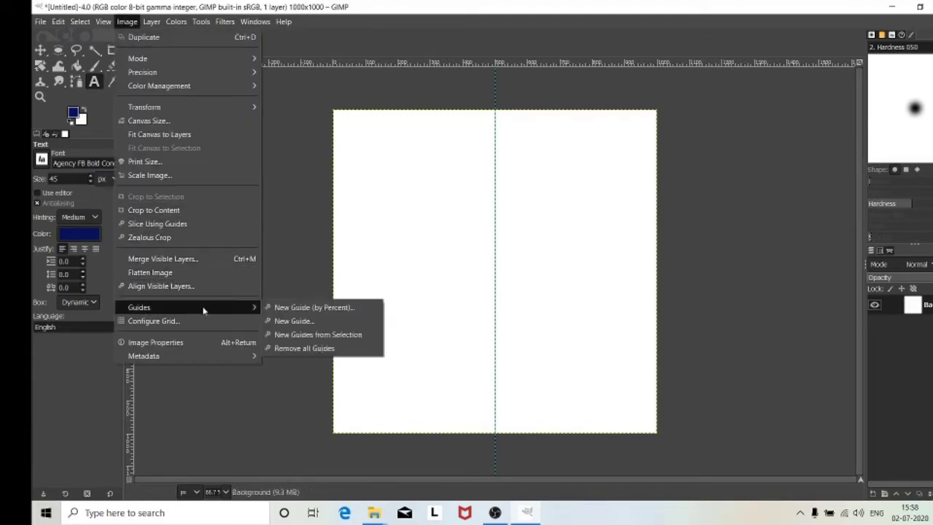
{"action": "left_click", "coordinate": [334, 308]}
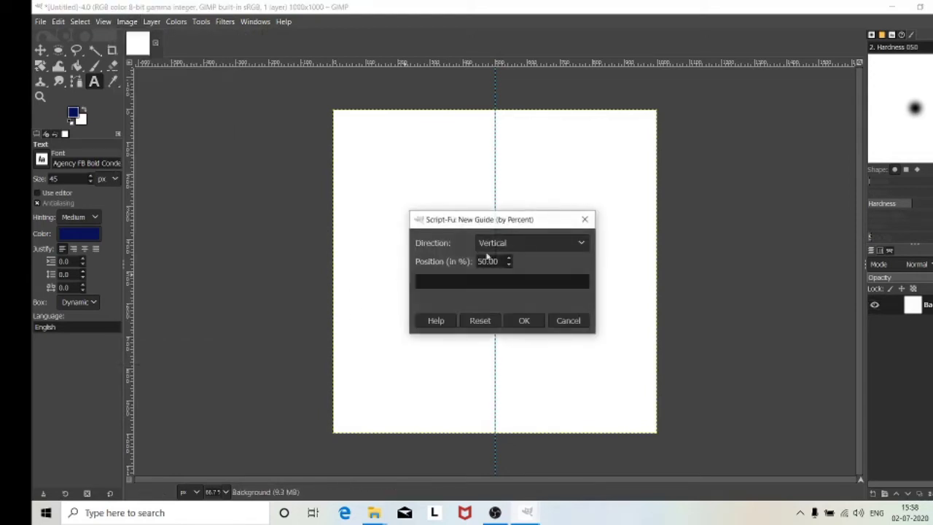
{"action": "left_click", "coordinate": [527, 243]}
{"action": "left_click", "coordinate": [516, 261]}
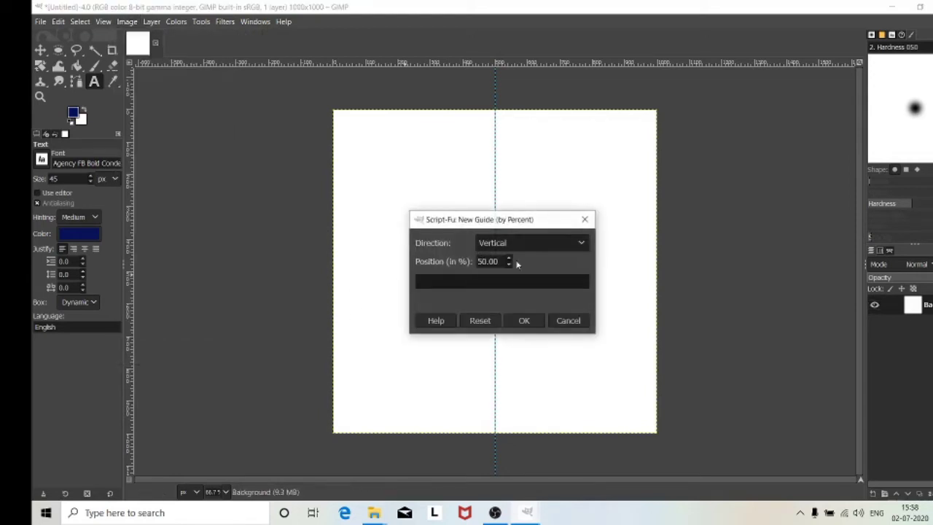
{"action": "left_click", "coordinate": [524, 321]}
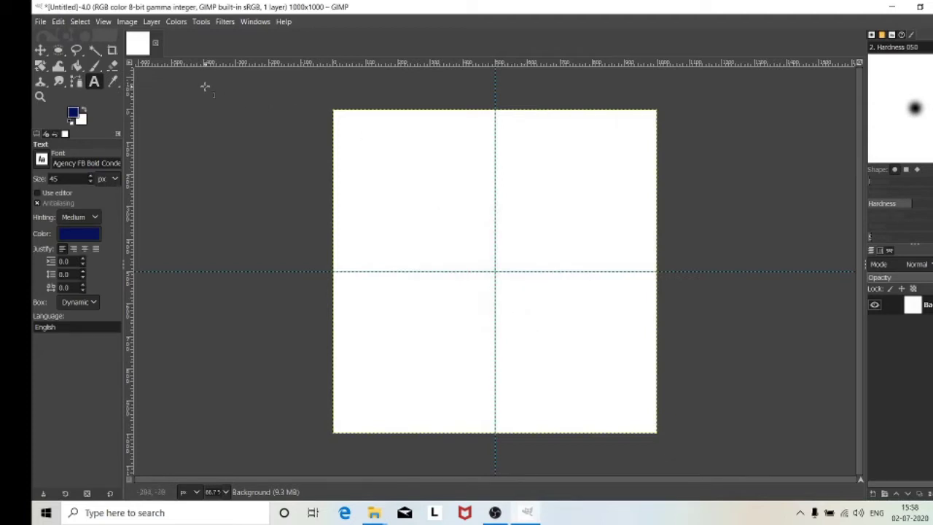
Set Ellipse Select to Expand from center with a fixed 1:1 aspect, starting at the guide crossing.
{"action": "left_click", "coordinate": [59, 53]}
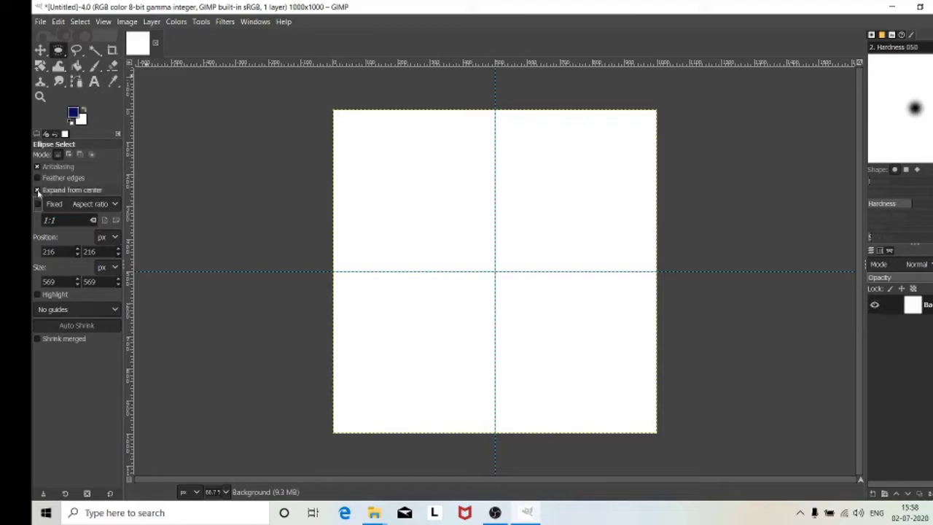
{"action": "left_click", "coordinate": [37, 191]}
{"action": "left_click", "coordinate": [37, 205]}
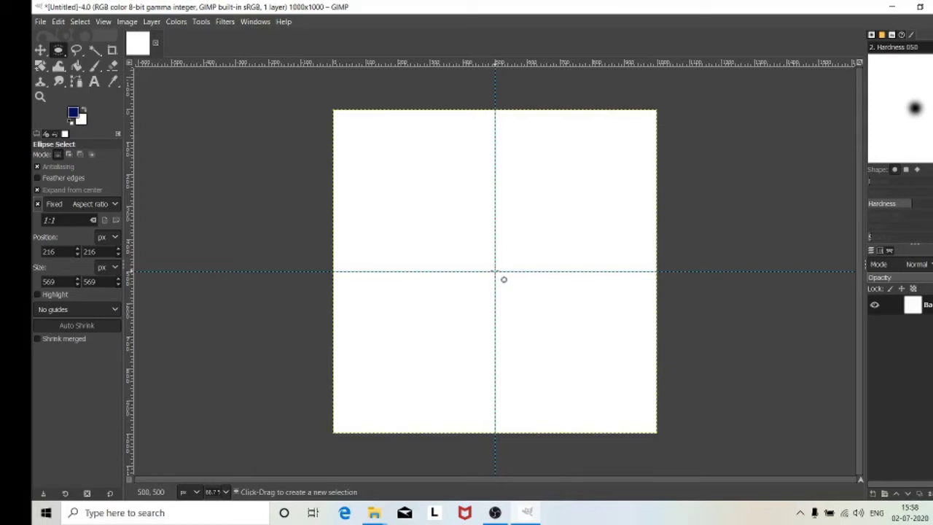
{"action": "left_click", "coordinate": [495, 272]}
Draw a 563×563 px circular selection centred on the guide crossing and show the Paths list.
{"action": "left_click_drag", "start_coordinate": [495, 271], "coordinate": [535, 319]}
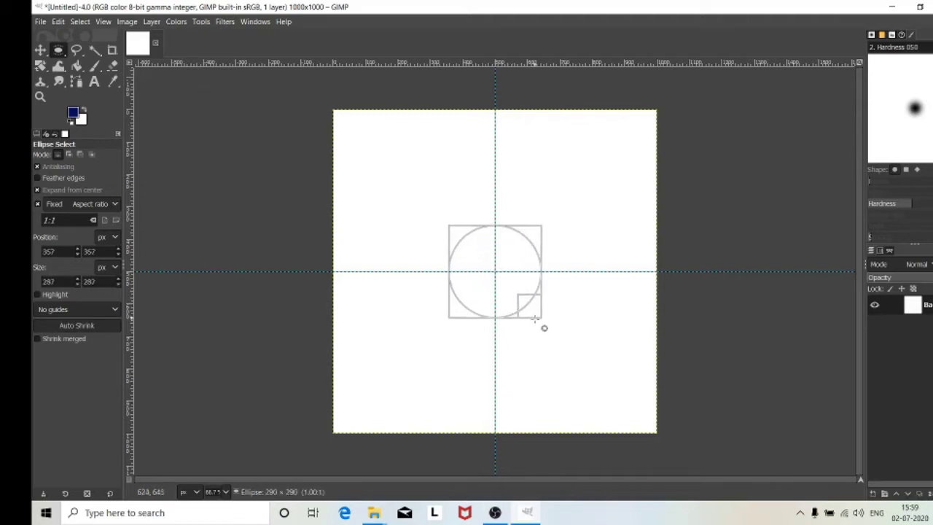
{"action": "mouse_move", "coordinate": [536, 318]}
{"action": "left_mouse_down"}
{"action": "mouse_move", "coordinate": [589, 359]}
{"action": "mouse_move", "coordinate": [583, 350]}
{"action": "left_mouse_up"}
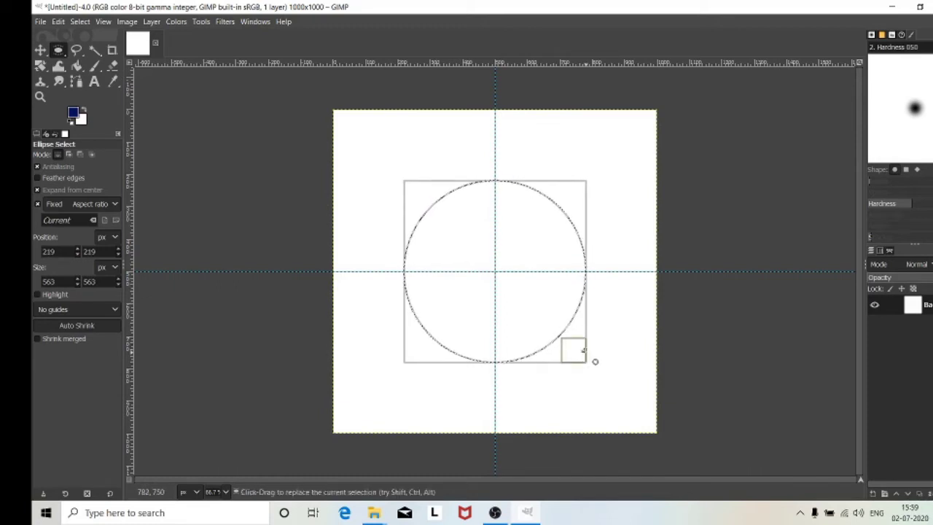
{"action": "left_click", "coordinate": [889, 251]}
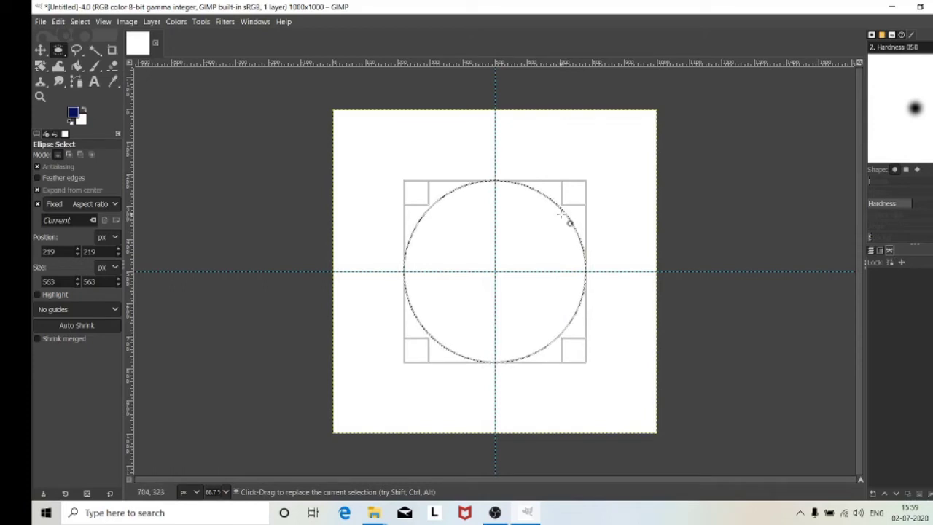
{"action": "right_click", "coordinate": [563, 216]}
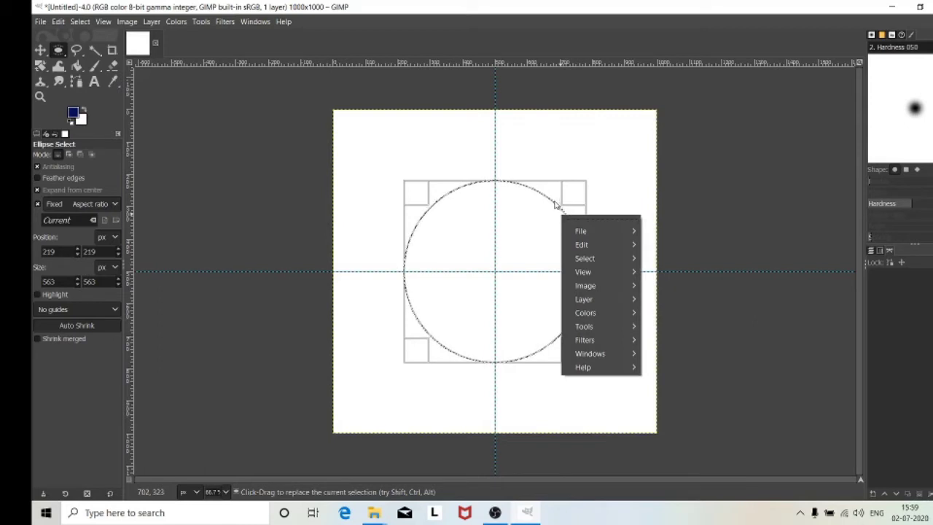
{"action": "left_click", "coordinate": [553, 203]}
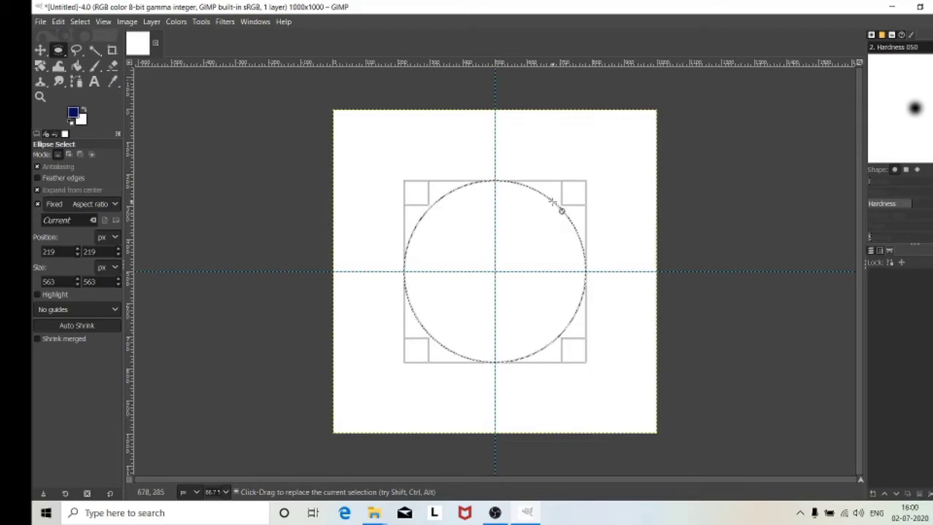
{"action": "right_click", "coordinate": [553, 202]}
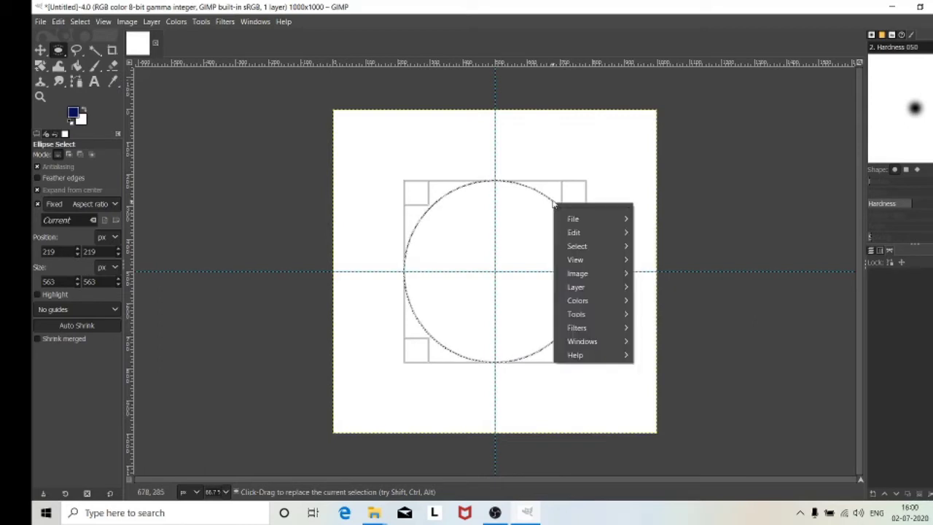
{"action": "left_click", "coordinate": [552, 204]}
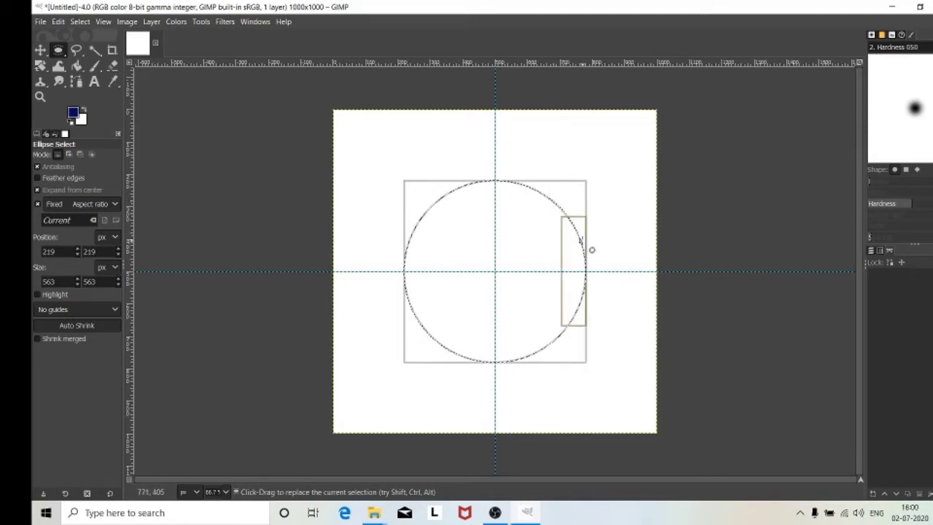
Add a new path and convert the circular selection into a path.
{"action": "left_click", "coordinate": [873, 494]}
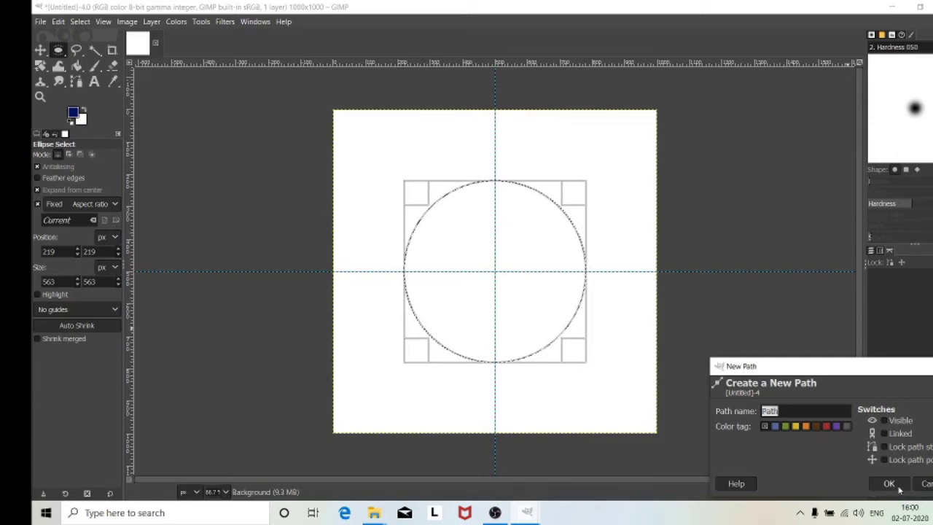
{"action": "left_click", "coordinate": [889, 484]}
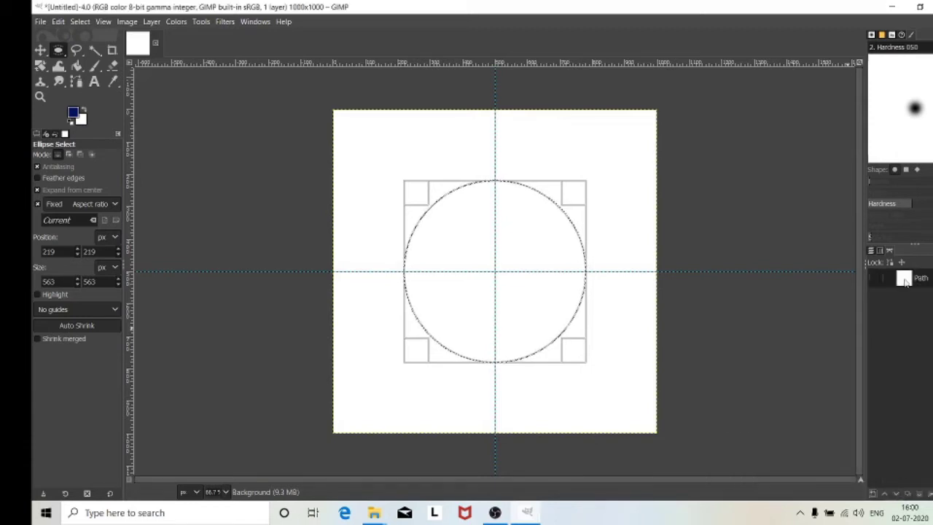
{"action": "right_click", "coordinate": [905, 282]}
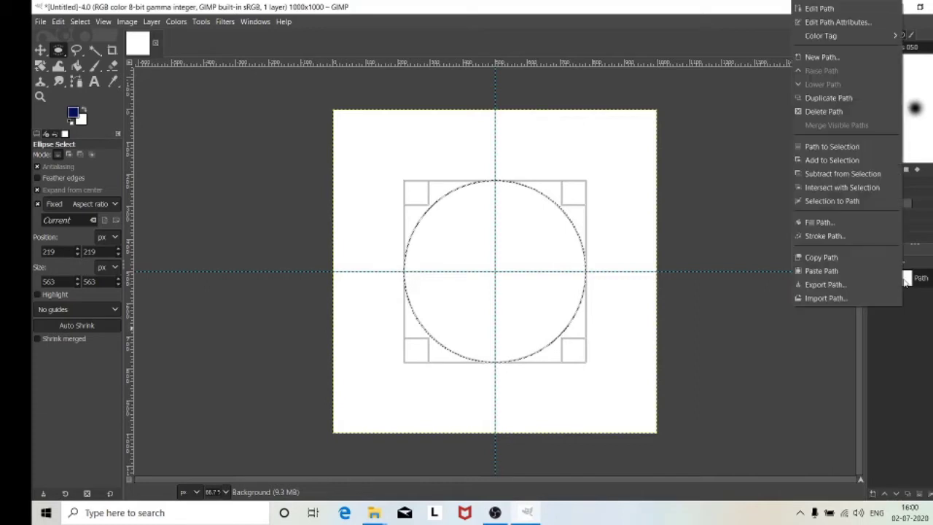
{"action": "left_click", "coordinate": [847, 201]}
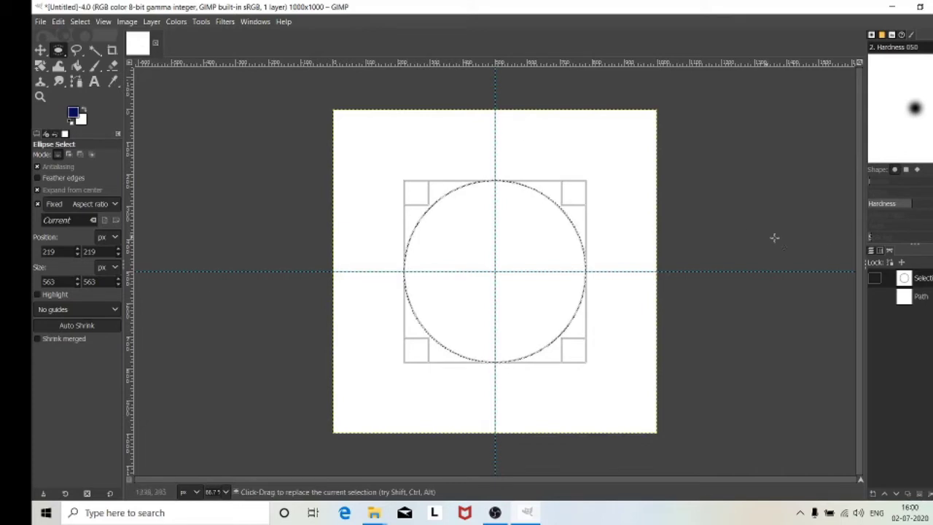
Clear the selection and check the circle path in the Paths list.
{"action": "left_click", "coordinate": [870, 251]}
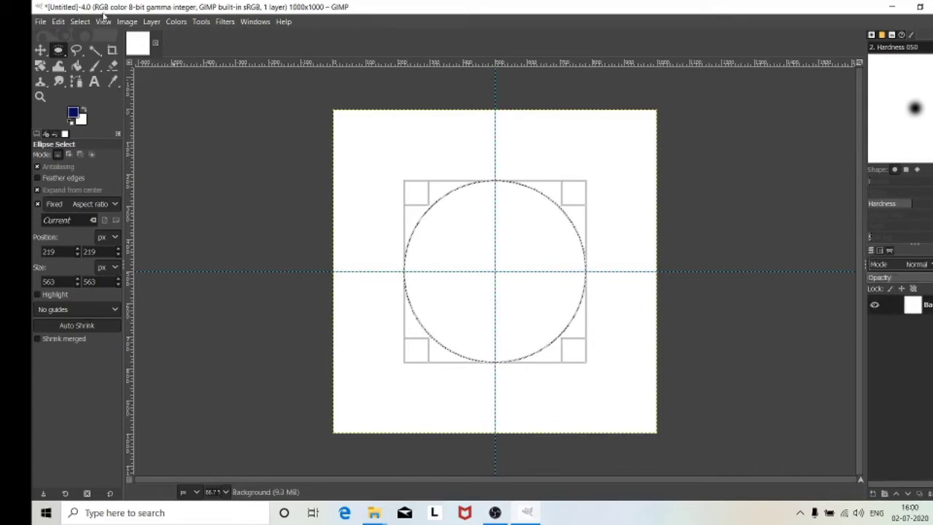
{"action": "left_click", "coordinate": [80, 22]}
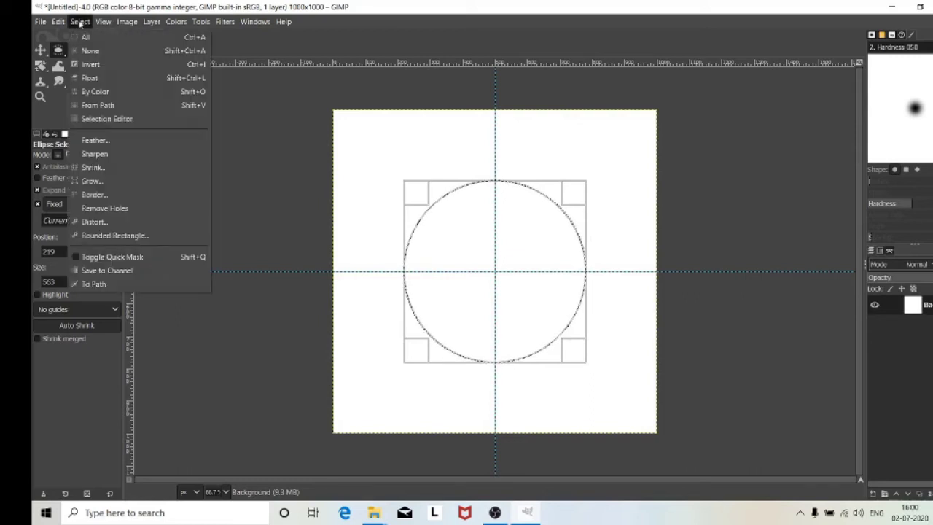
{"action": "left_click", "coordinate": [90, 51]}
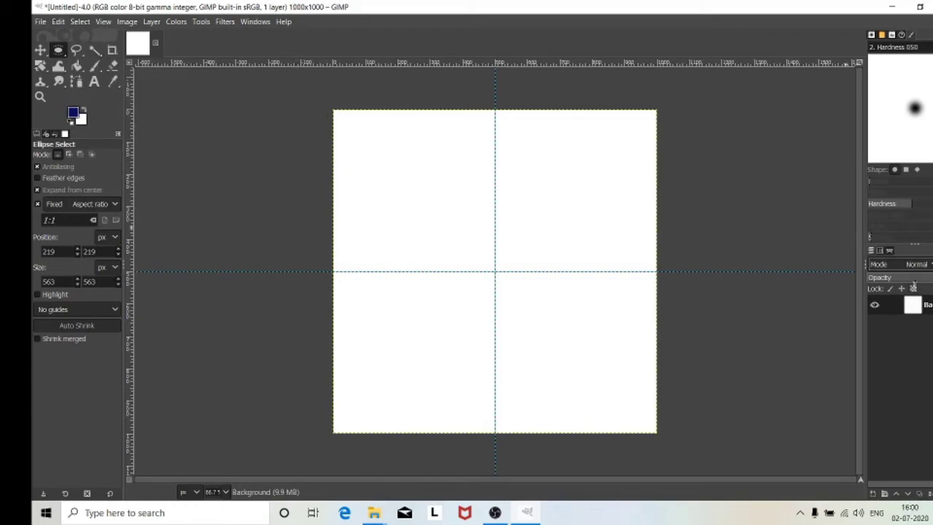
{"action": "left_click", "coordinate": [890, 252]}
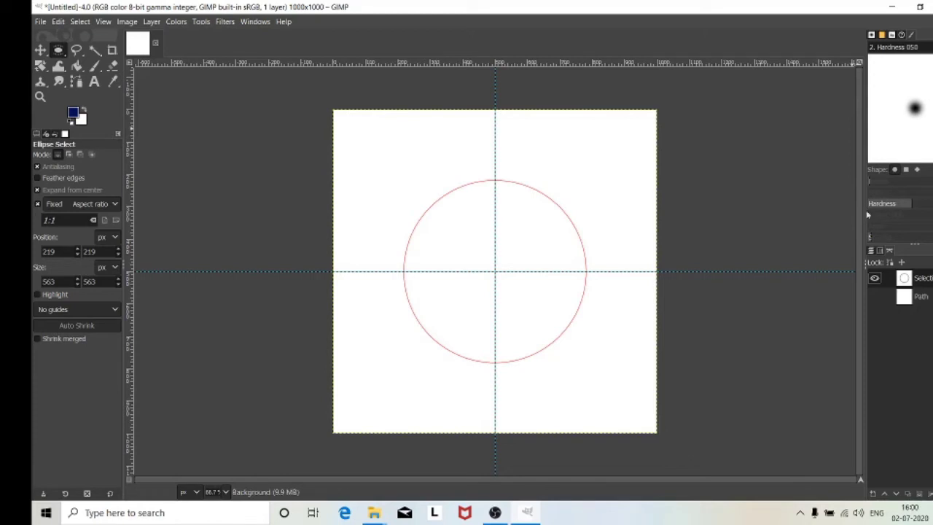
{"action": "left_click", "coordinate": [872, 251]}
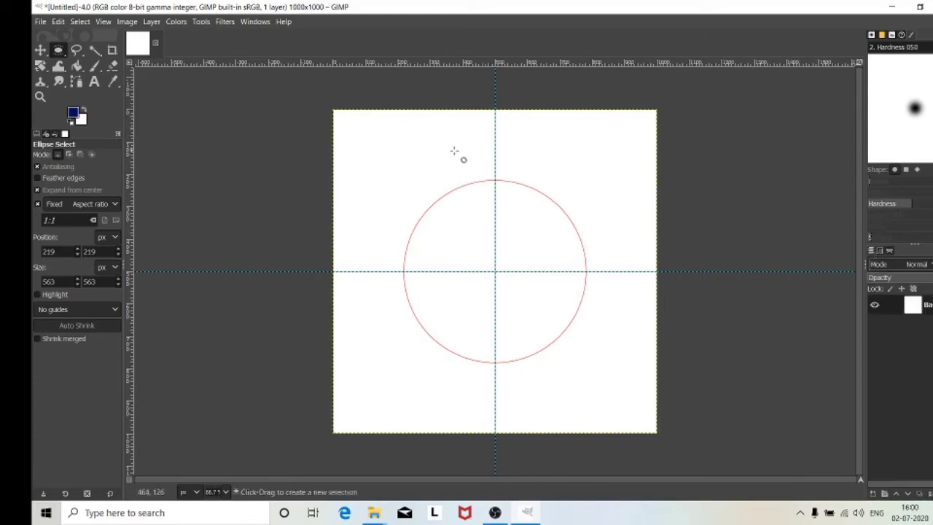
{"action": "left_click", "coordinate": [94, 82]}
Type 'THIS IS A TEXT TO PUT OVER THE CIRCLE' near the canvas top-left, fixing a typo.
{"action": "left_click", "coordinate": [395, 143]}
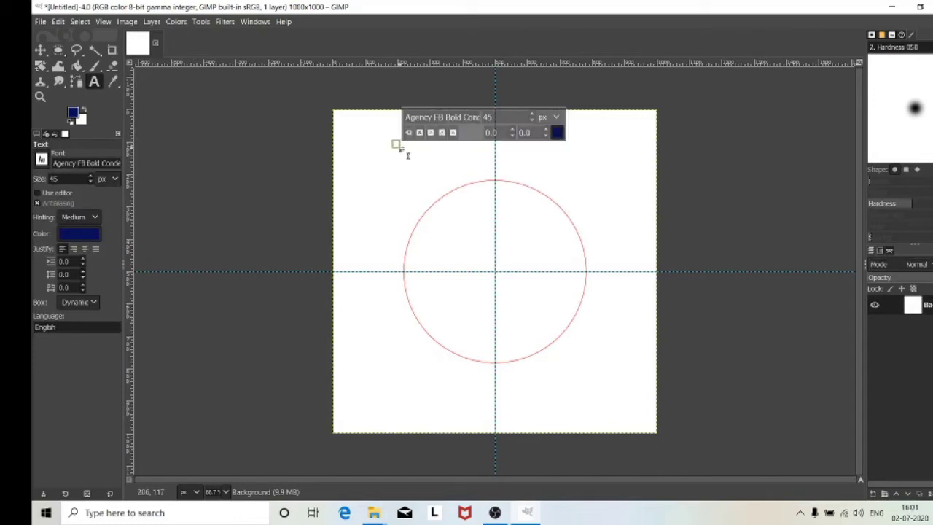
{"action": "type", "text": "THIS"}
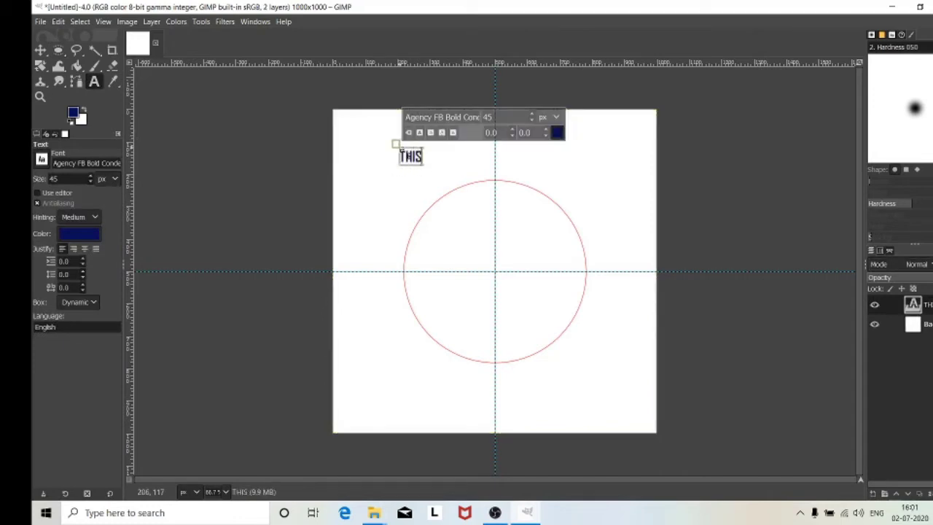
{"action": "type", "text": " IS A"}
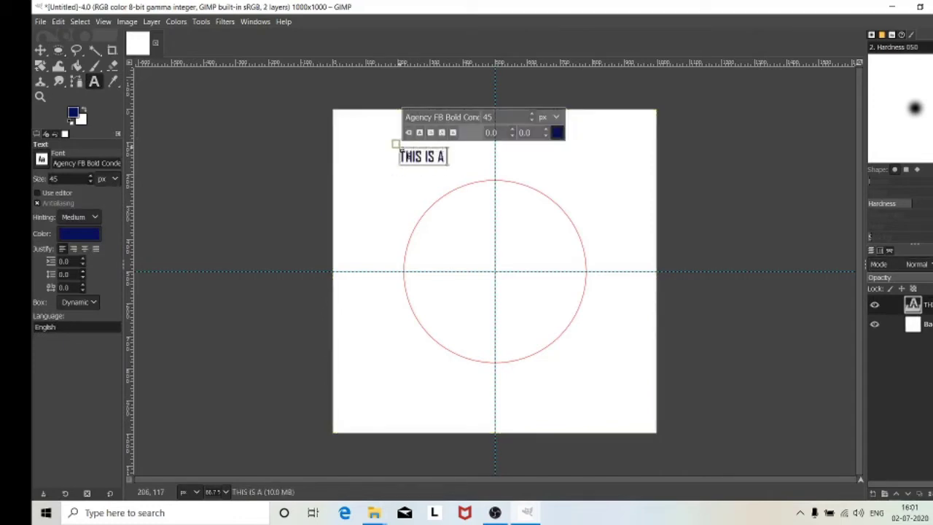
{"action": "type", "text": " TEXT"}
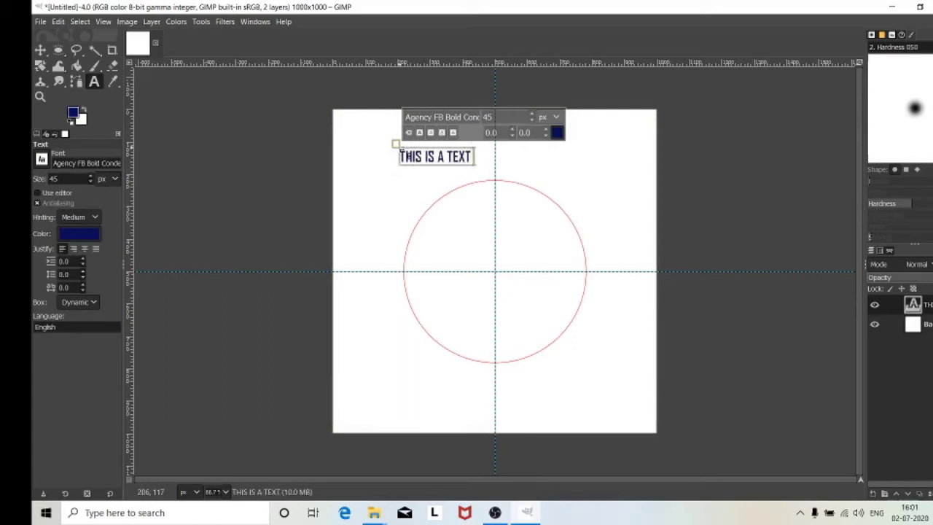
{"action": "type", "text": " TO"}
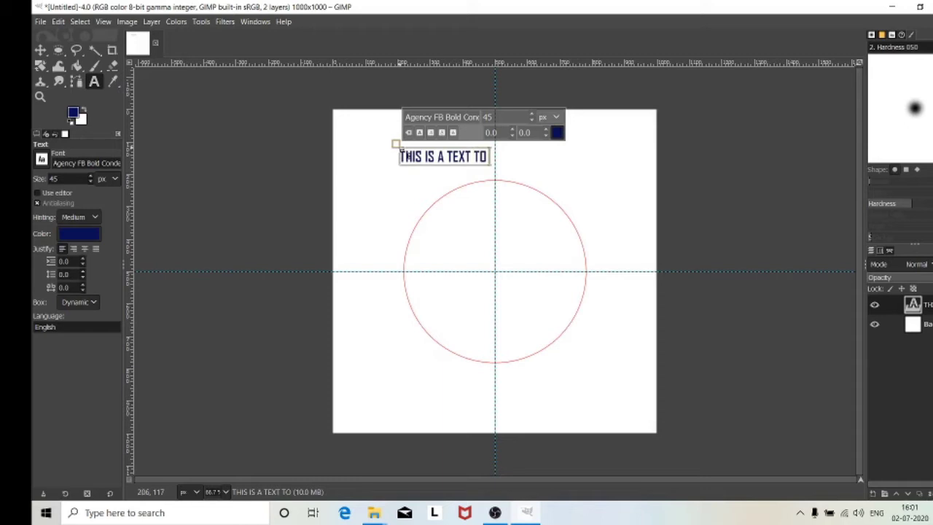
{"action": "type", "text": " PUT "}
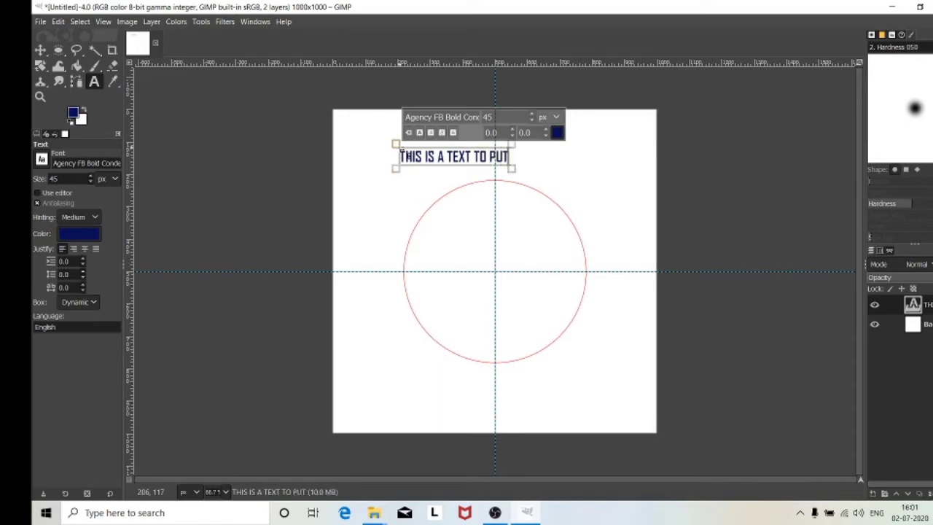
{"action": "type", "text": "P"}
{"action": "key", "text": "BackSpace"}
{"action": "key", "text": "BackSpace"}
{"action": "type", "text": "OV"}
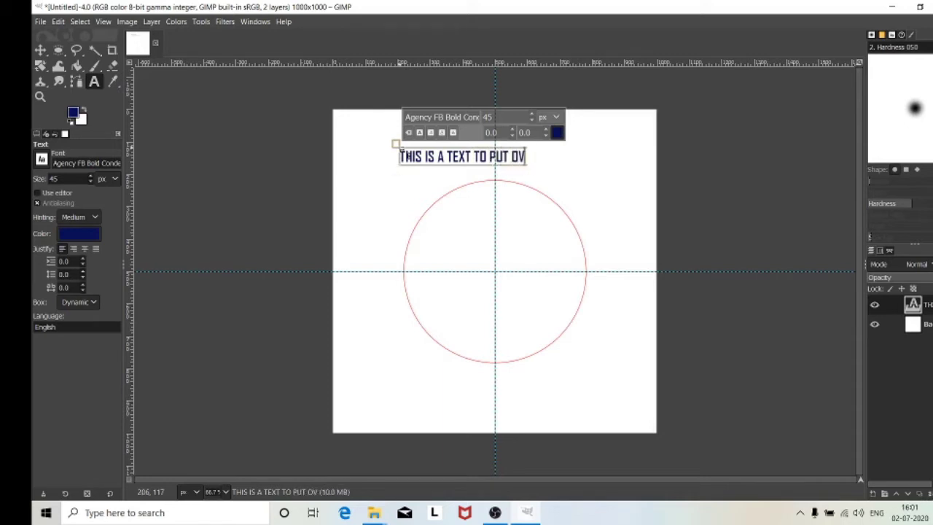
{"action": "type", "text": "ER THE"}
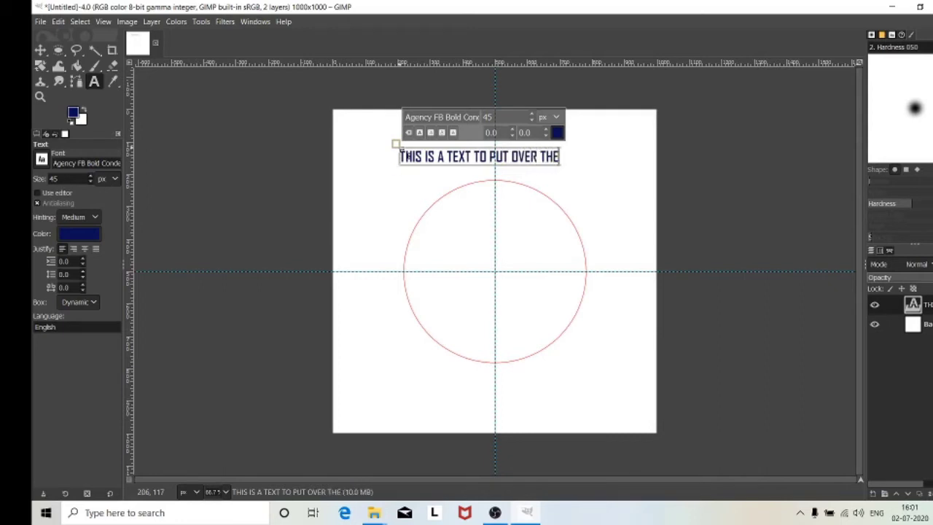
{"action": "type", "text": " CIRCL"}
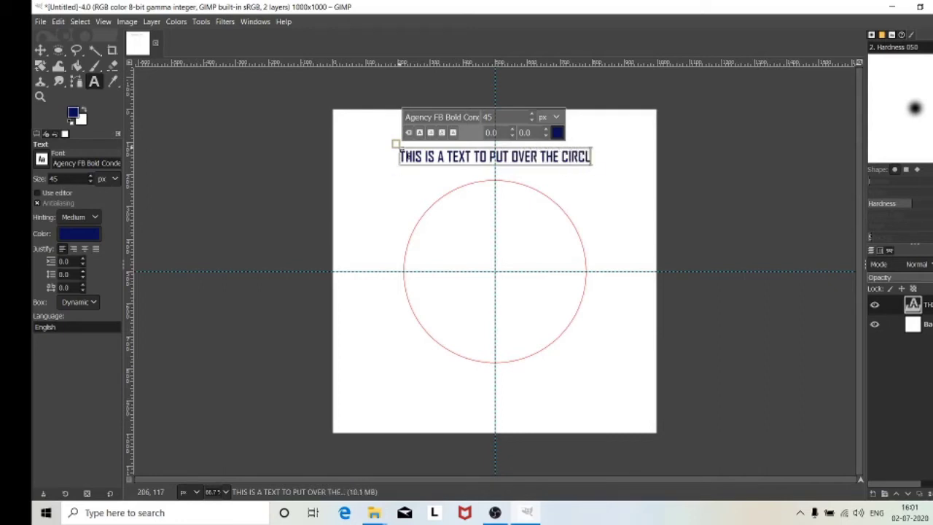
{"action": "type", "text": "E"}
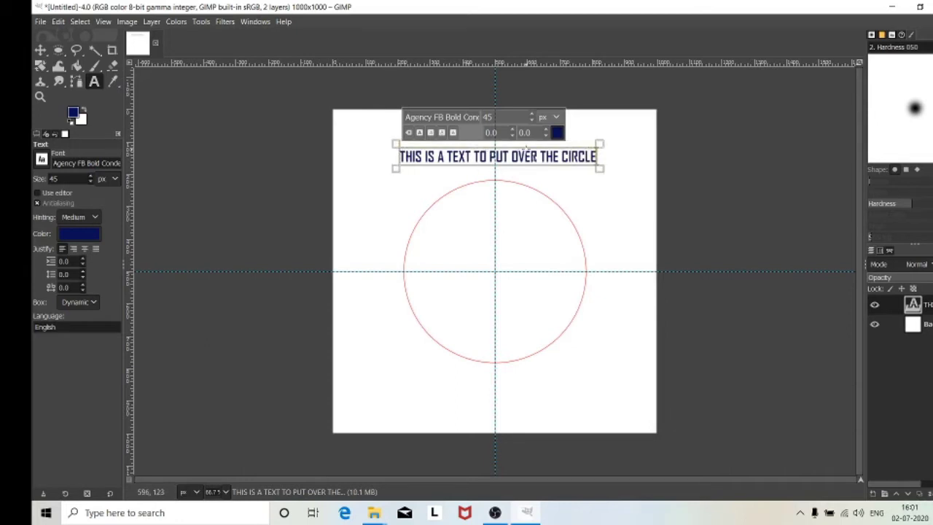
Bend the text along the circle path with Text along Path and hide the flat text layer.
{"action": "right_click", "coordinate": [918, 307]}
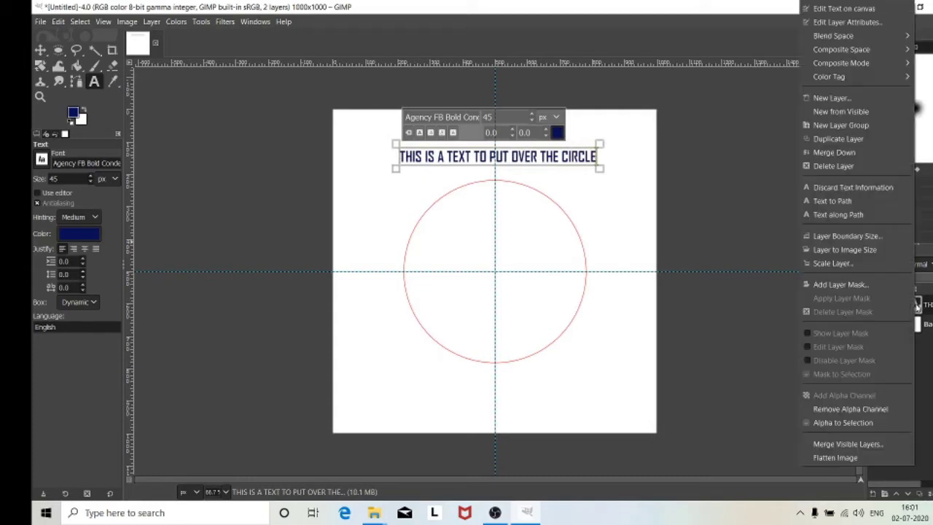
{"action": "left_click", "coordinate": [855, 218]}
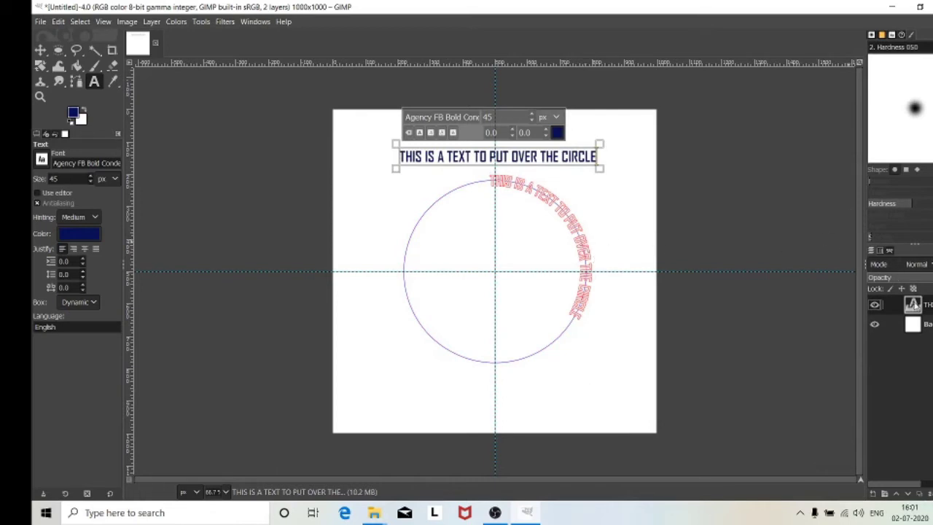
{"action": "left_click", "coordinate": [875, 307]}
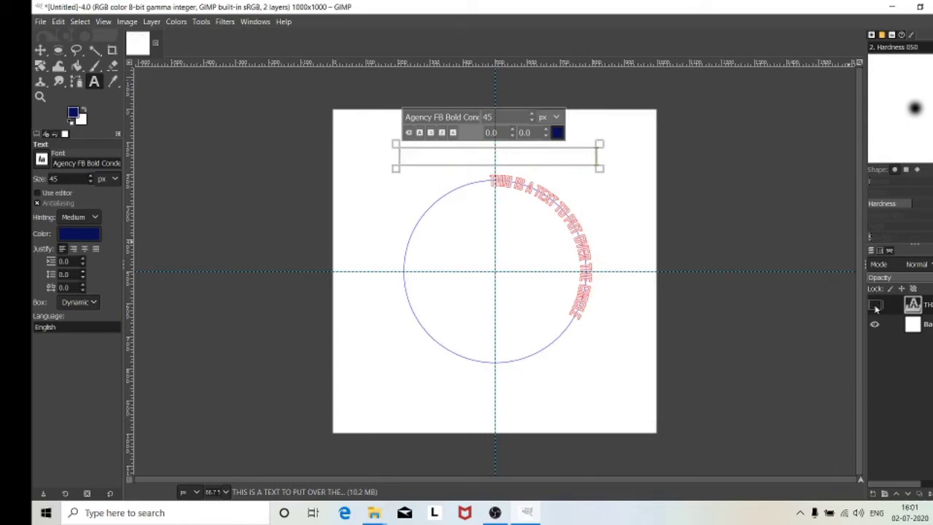
{"action": "left_click", "coordinate": [889, 251]}
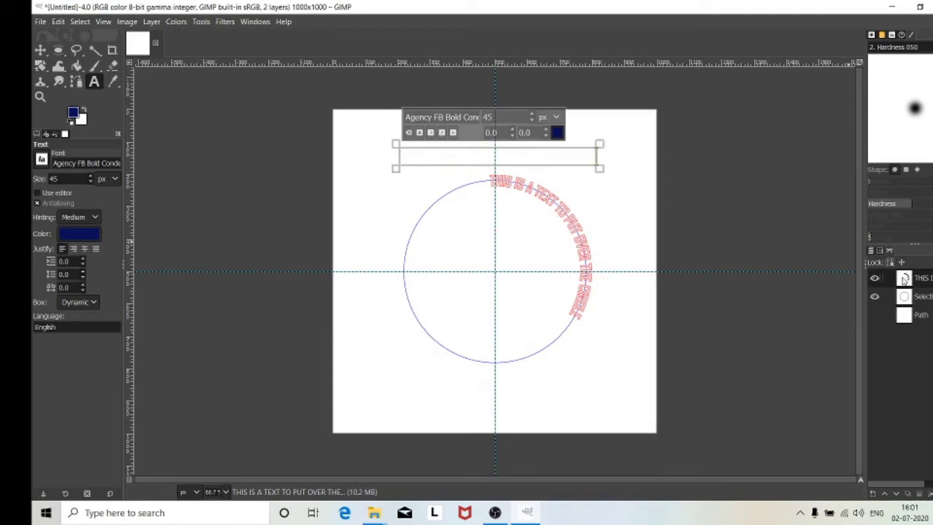
Convert the curved text path into a selection and apply Fill with FG Color.
{"action": "right_click", "coordinate": [905, 280]}
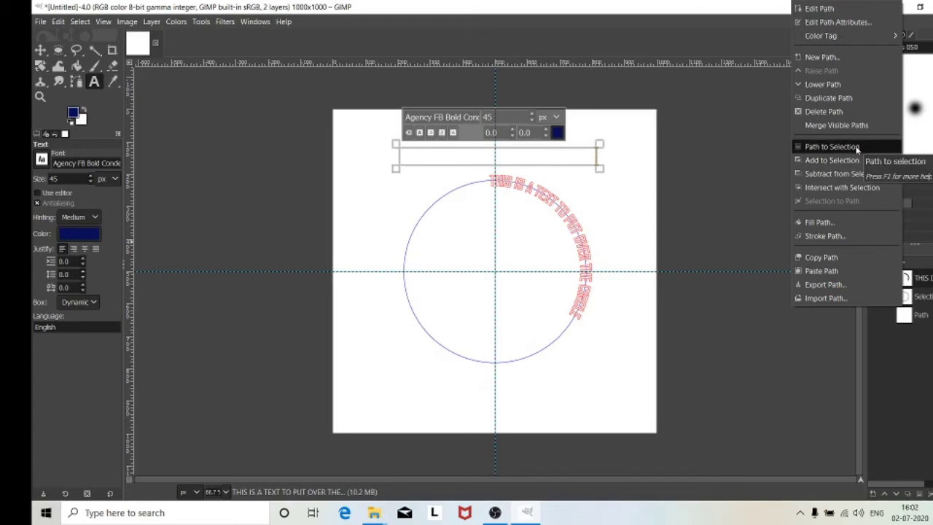
{"action": "left_click", "coordinate": [857, 147]}
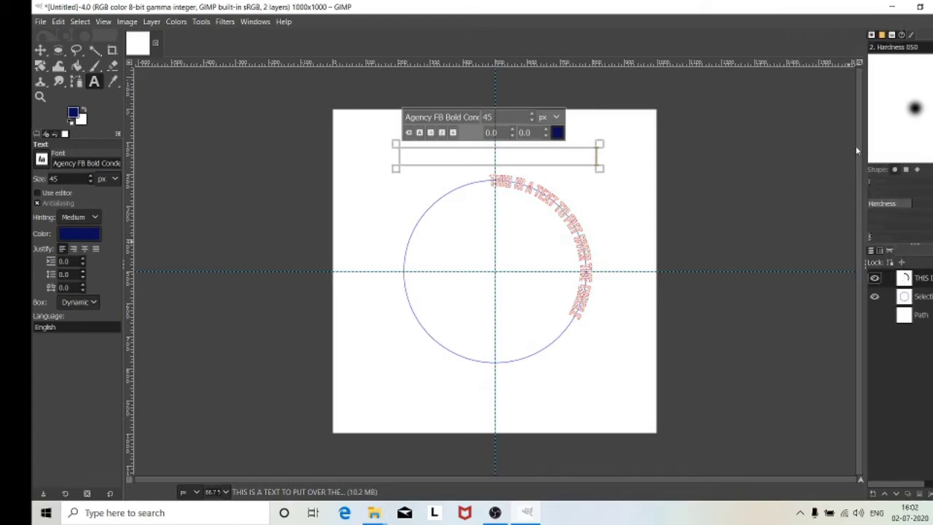
{"action": "left_click", "coordinate": [60, 22]}
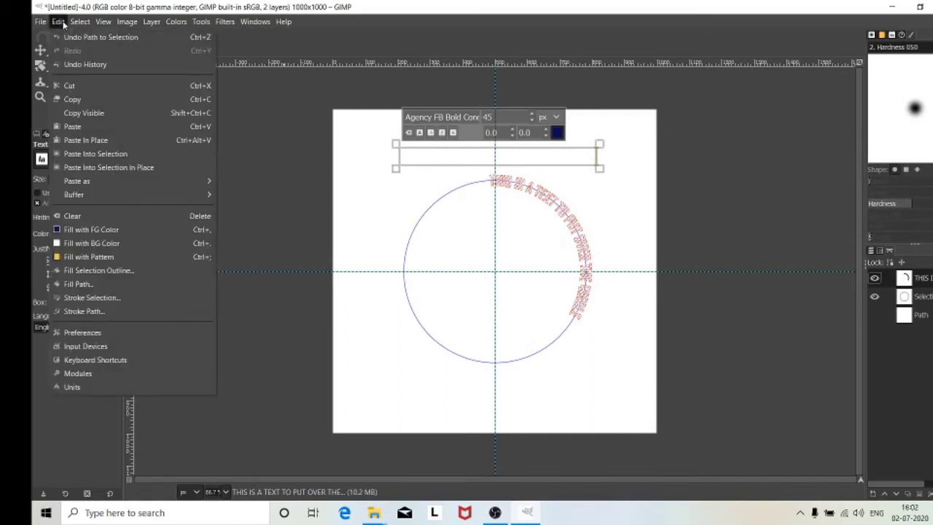
{"action": "left_click", "coordinate": [103, 230]}
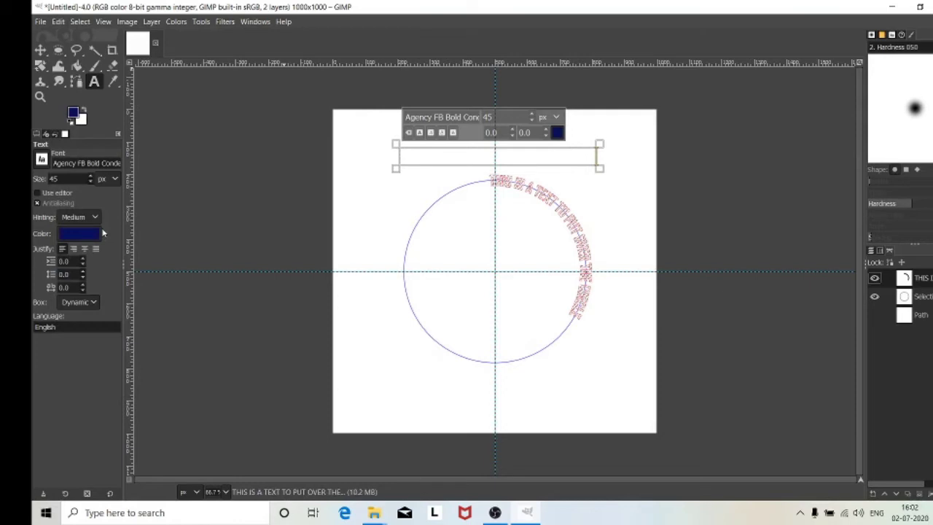
{"action": "left_click", "coordinate": [875, 252]}
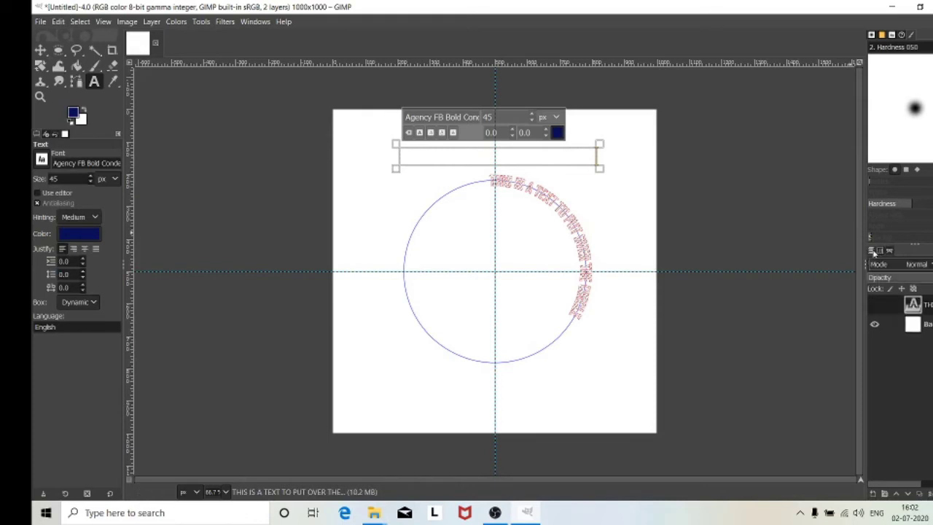
Add a new transparent layer and fill the curved text selection with dark blue.
{"action": "left_click", "coordinate": [873, 495]}
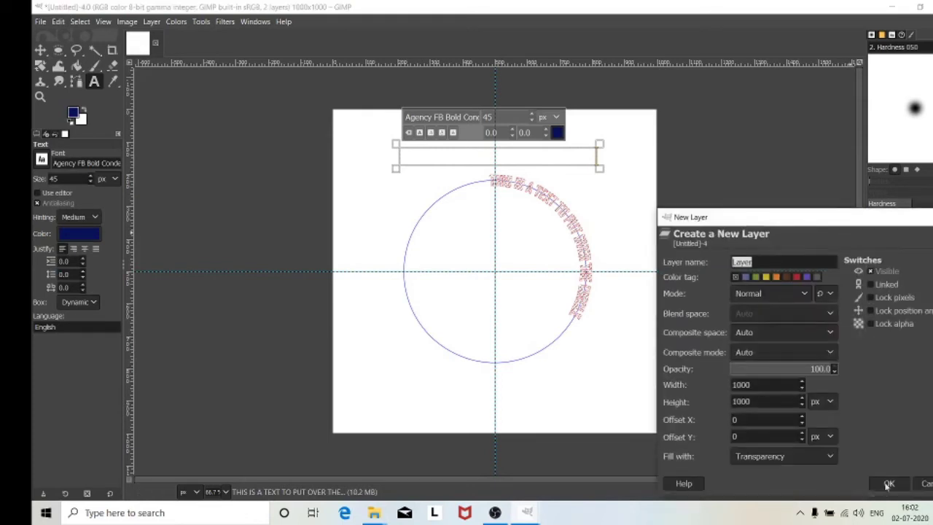
{"action": "left_click", "coordinate": [893, 487]}
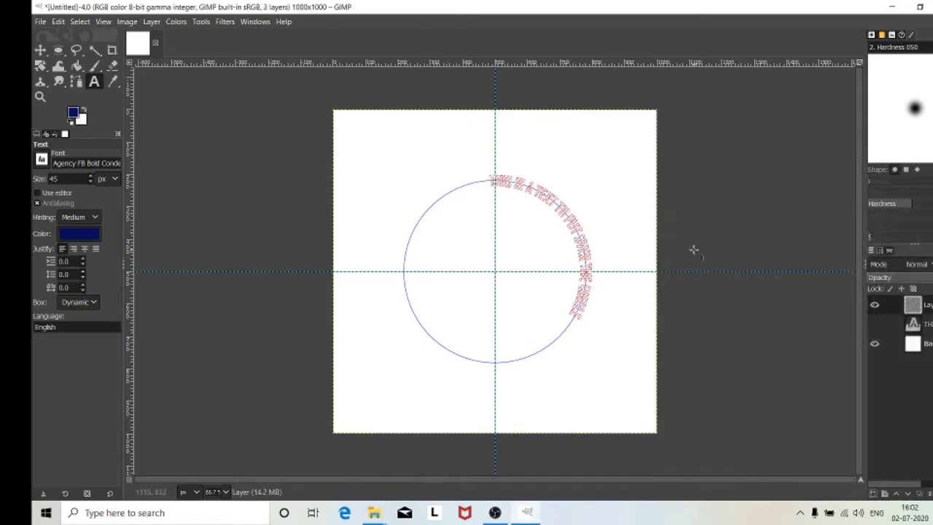
{"action": "left_click", "coordinate": [58, 22]}
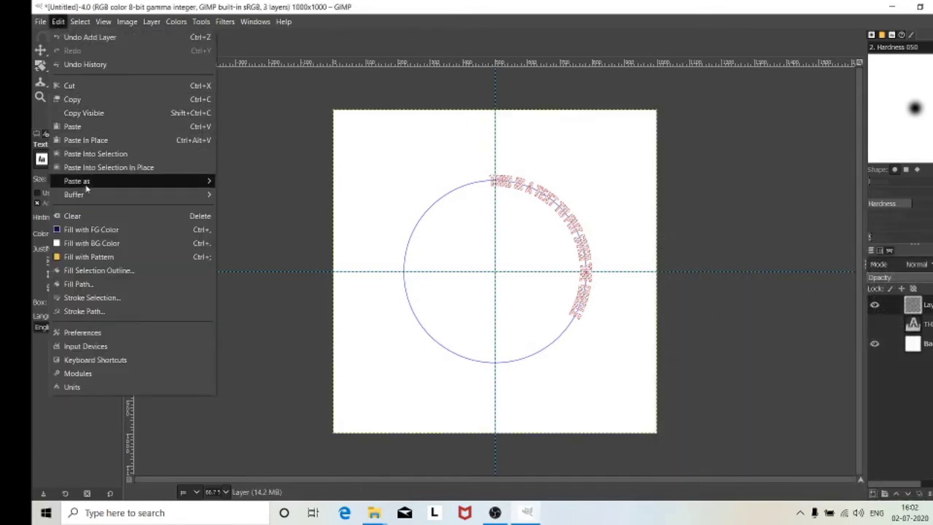
{"action": "left_click", "coordinate": [97, 231]}
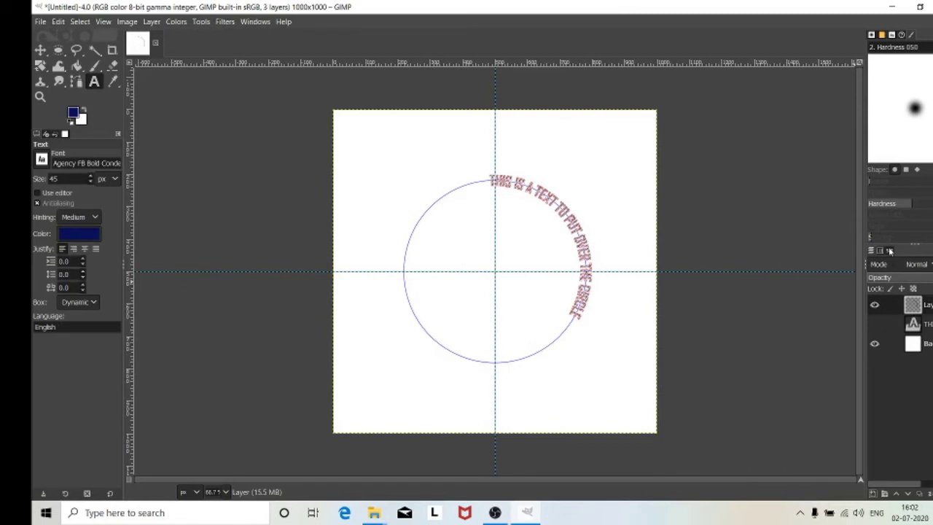
Hide the curved text path outline and clear the selection.
{"action": "left_click", "coordinate": [890, 251]}
{"action": "left_click", "coordinate": [875, 279]}
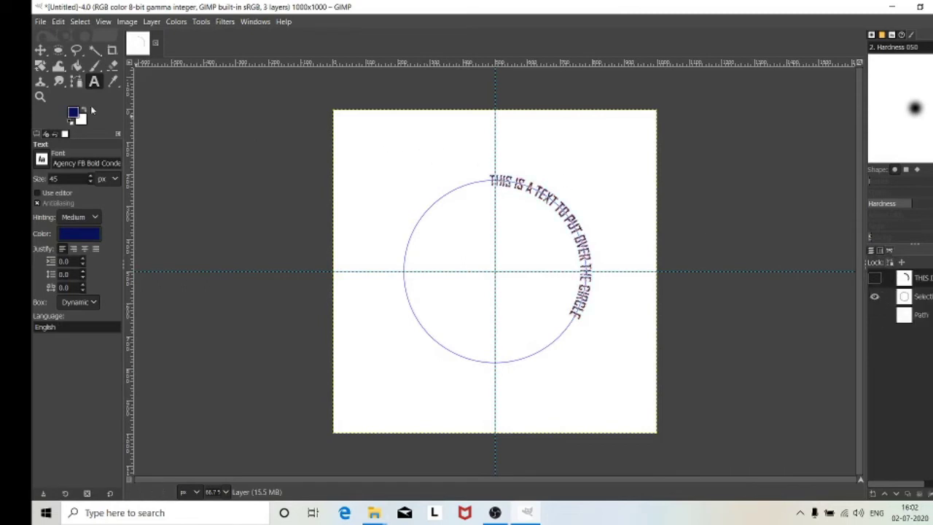
{"action": "left_click", "coordinate": [87, 24]}
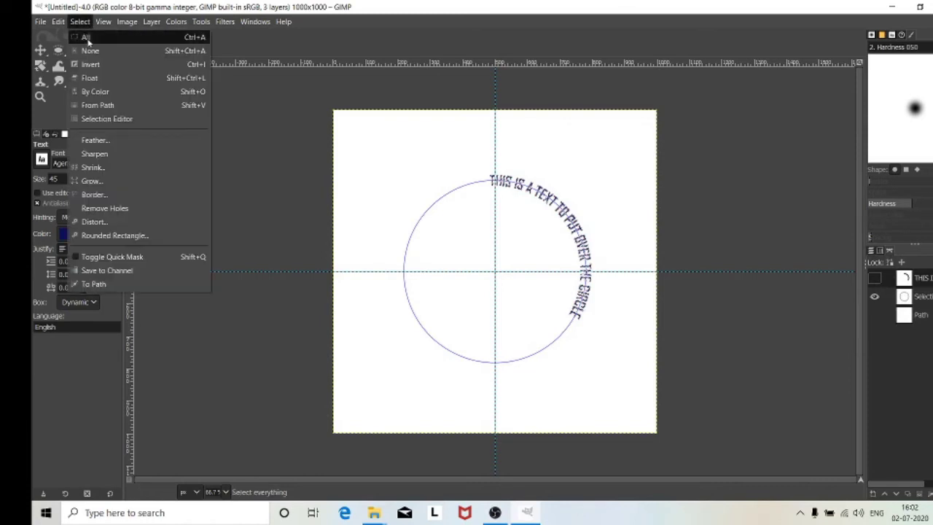
{"action": "left_click", "coordinate": [94, 50]}
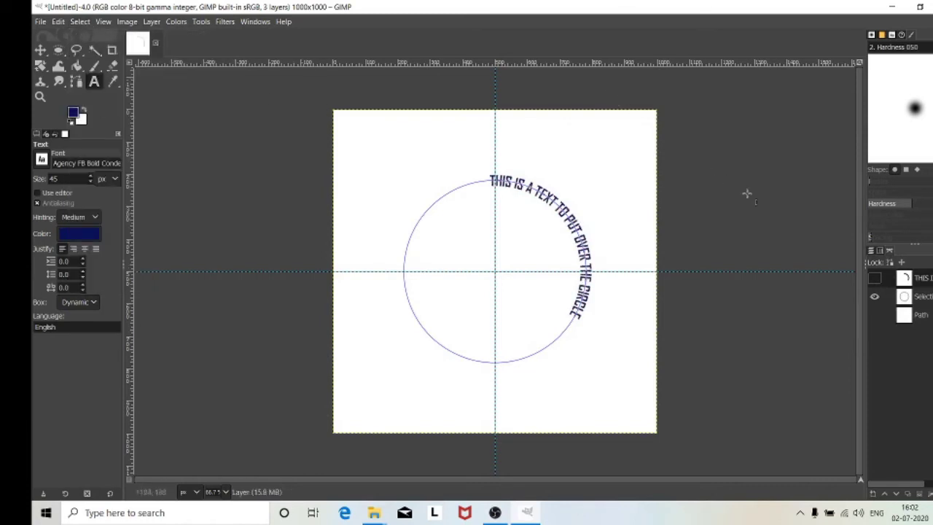
{"action": "left_click", "coordinate": [875, 251]}
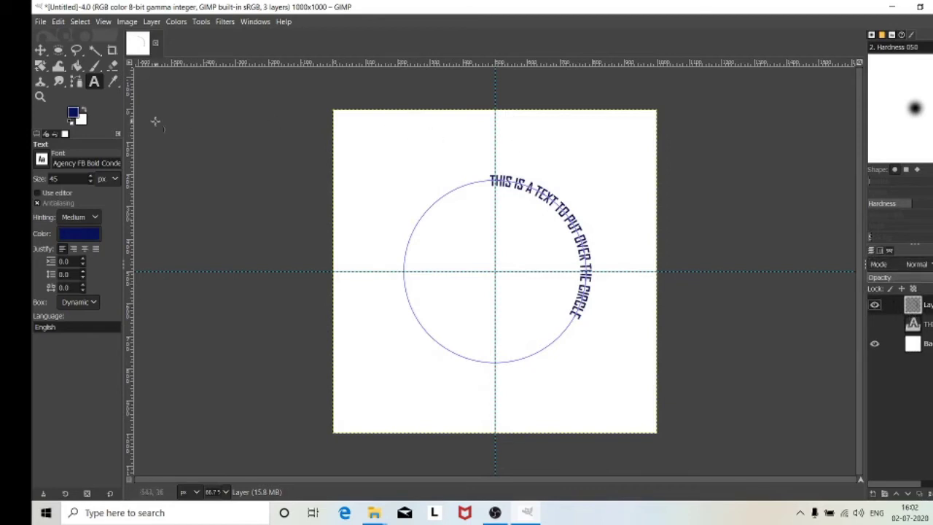
Rotate the curved text layer about -58° so it arches centred over the circle's top.
{"action": "left_click", "coordinate": [41, 65]}
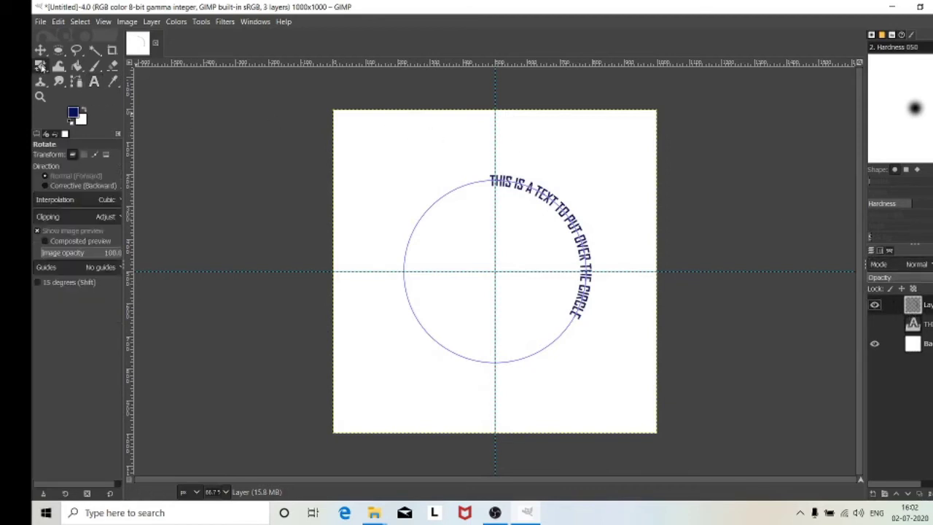
{"action": "left_click", "coordinate": [481, 220]}
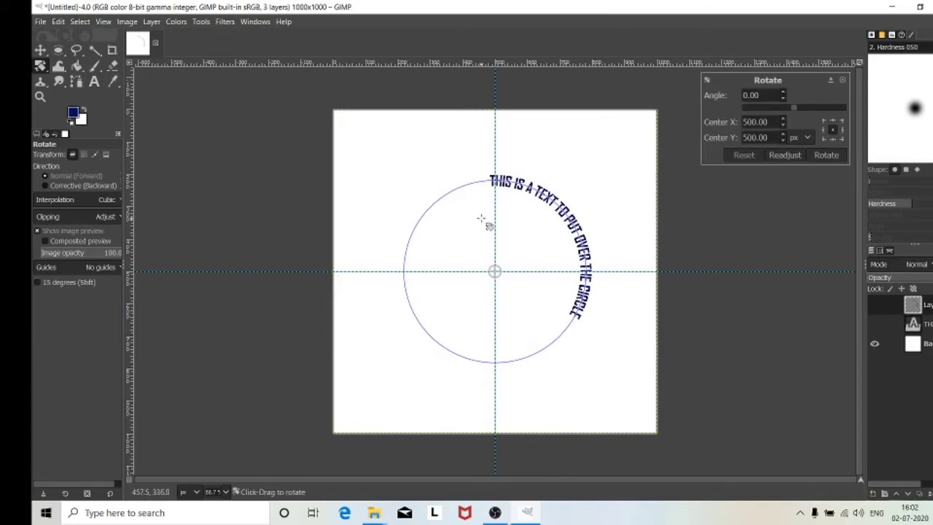
{"action": "mouse_move", "coordinate": [481, 219]}
{"action": "left_mouse_down"}
{"action": "mouse_move", "coordinate": [482, 271]}
{"action": "mouse_move", "coordinate": [536, 112]}
{"action": "mouse_move", "coordinate": [442, 167]}
{"action": "mouse_move", "coordinate": [420, 169]}
{"action": "mouse_move", "coordinate": [390, 240]}
{"action": "left_mouse_up"}
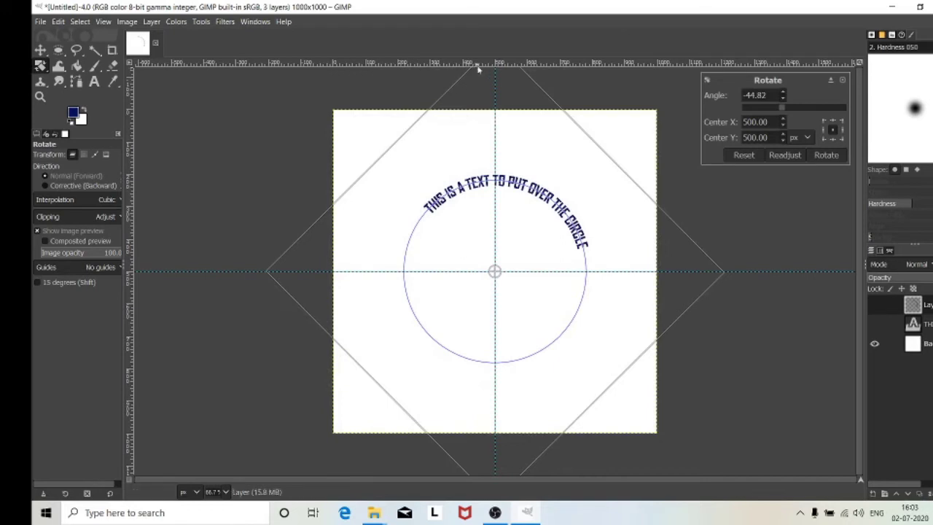
{"action": "mouse_move", "coordinate": [480, 67]}
{"action": "left_mouse_down"}
{"action": "mouse_move", "coordinate": [500, 249]}
{"action": "mouse_move", "coordinate": [501, 239]}
{"action": "left_mouse_up"}
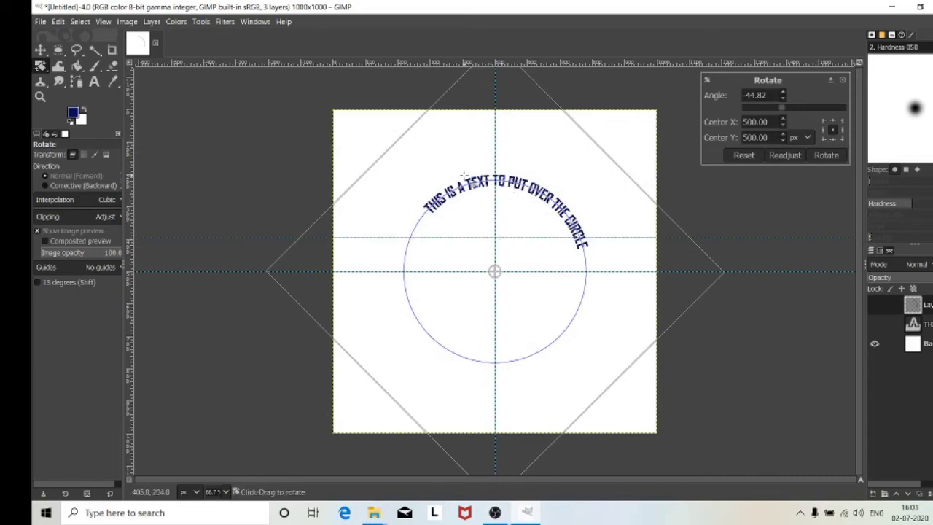
{"action": "left_click_drag", "start_coordinate": [465, 176], "coordinate": [451, 194]}
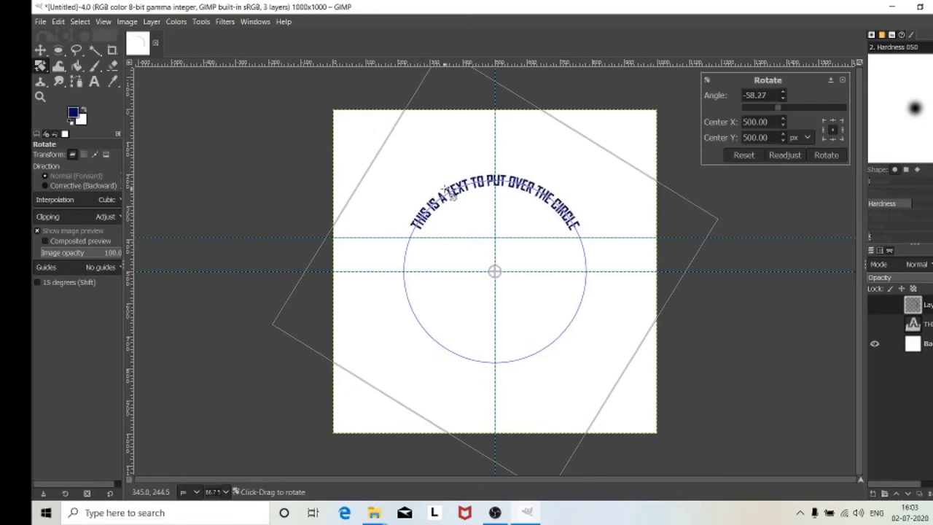
{"action": "left_click", "coordinate": [819, 156]}
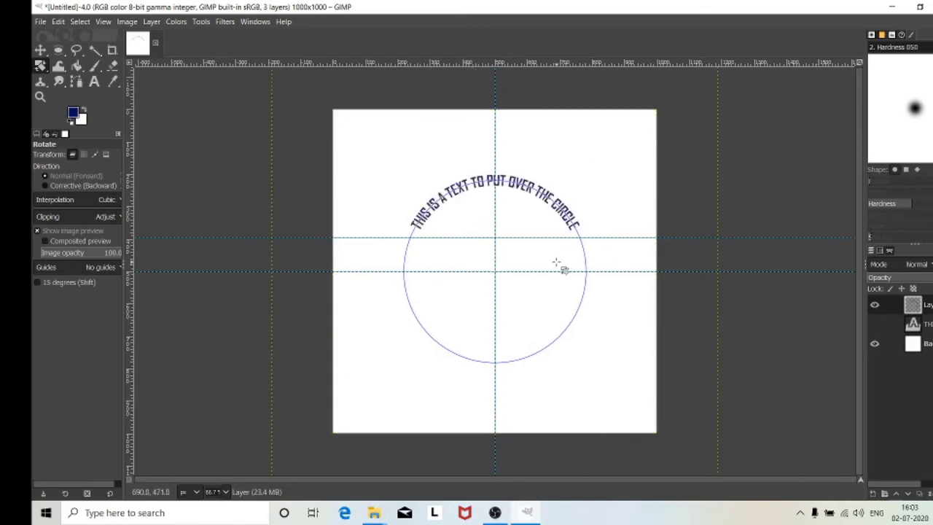
Drag the temporary horizontal guide back onto the ruler, keeping only the two centre guides.
{"action": "left_click", "coordinate": [41, 50]}
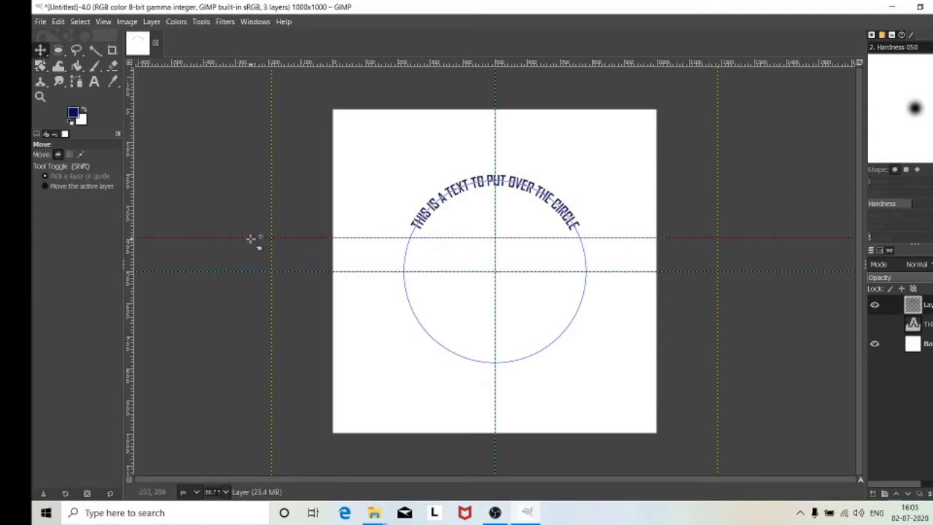
{"action": "left_click_drag", "start_coordinate": [252, 238], "coordinate": [248, 35]}
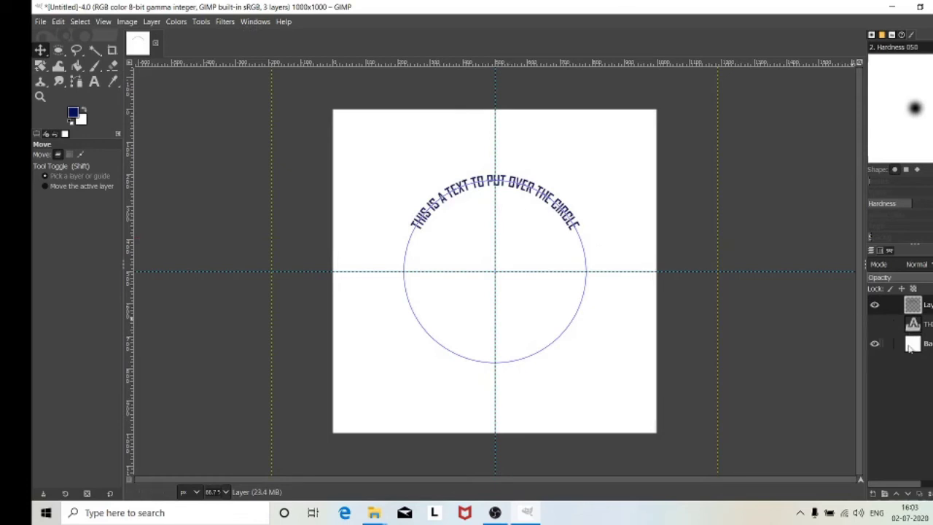
{"action": "left_click", "coordinate": [95, 82]}
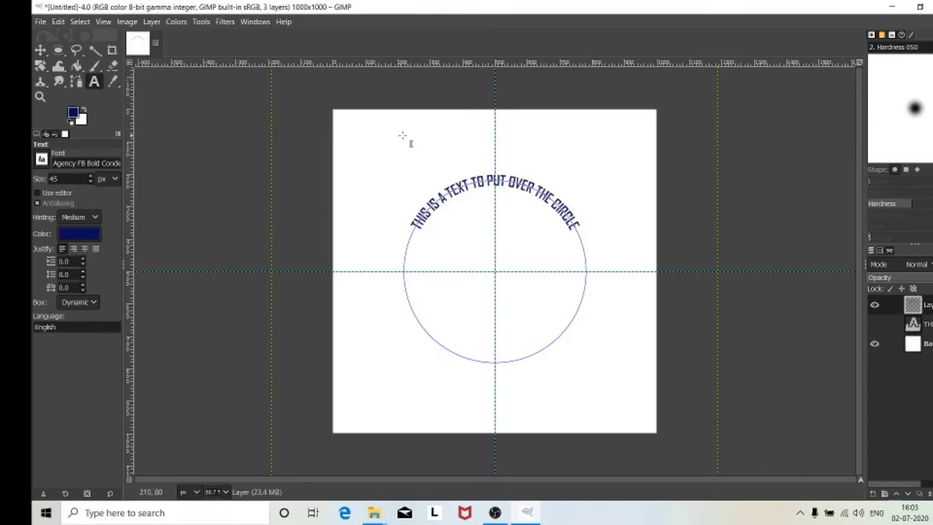
Type 'THIS IS A TEXT TO PUT UNDER CIRCLE' in a new text box below the circle.
{"action": "left_click", "coordinate": [403, 398]}
{"action": "type", "text": "TH"}
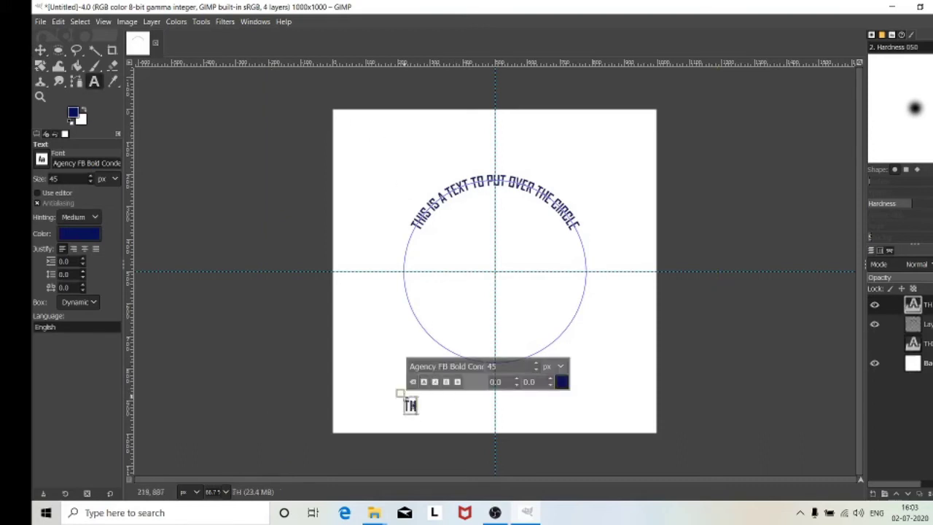
{"action": "type", "text": "IS IS"}
{"action": "type", "text": " A TEXT "}
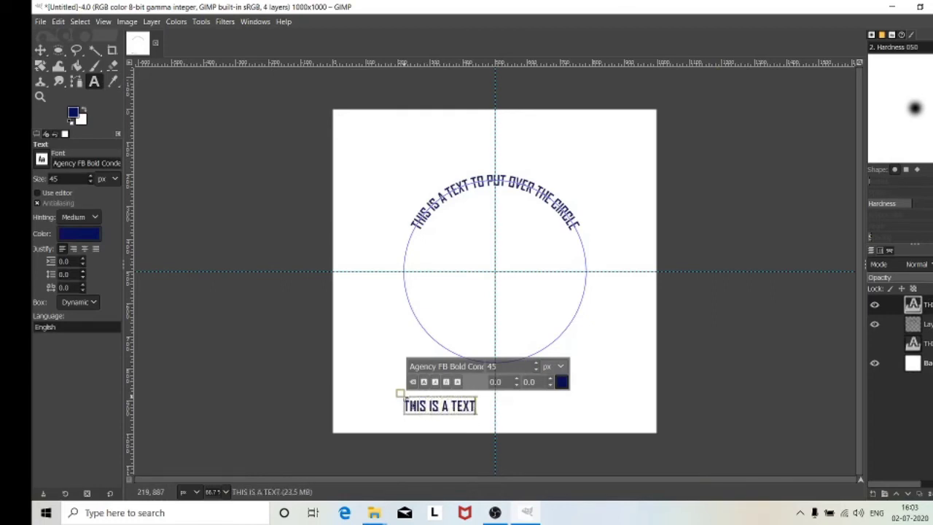
{"action": "type", "text": "TO"}
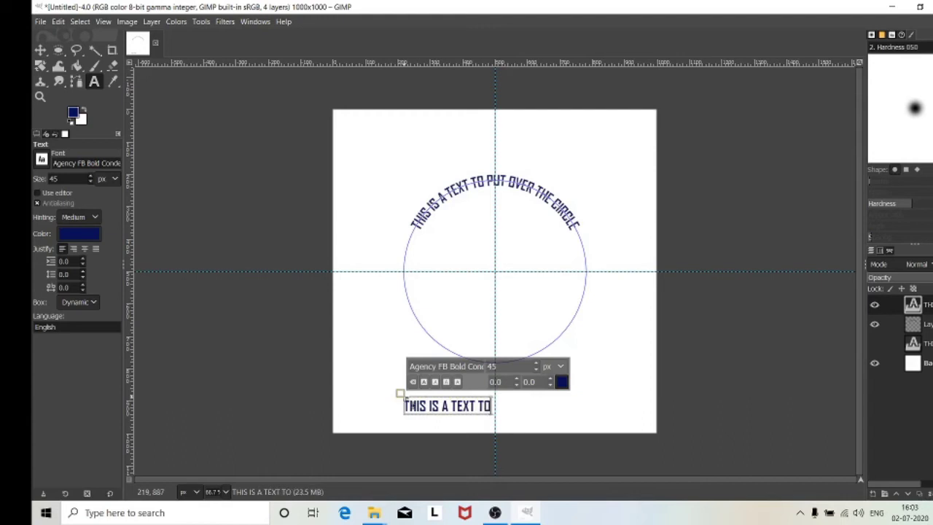
{"action": "type", "text": " PUT U"}
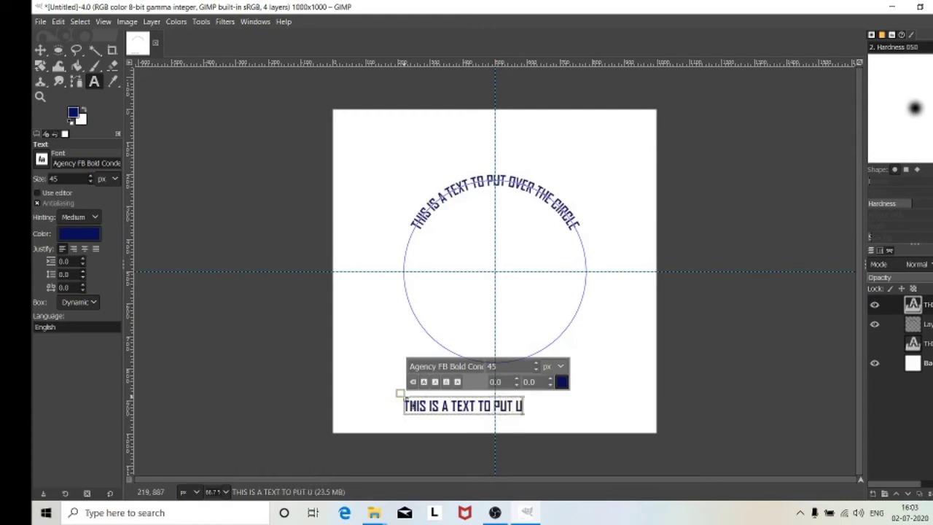
{"action": "type", "text": "NDER "}
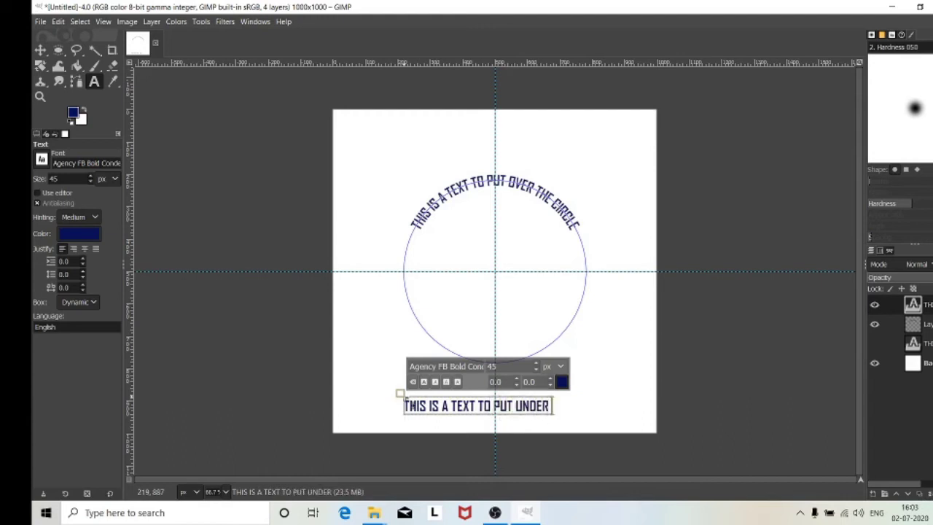
{"action": "type", "text": "CIRCL"}
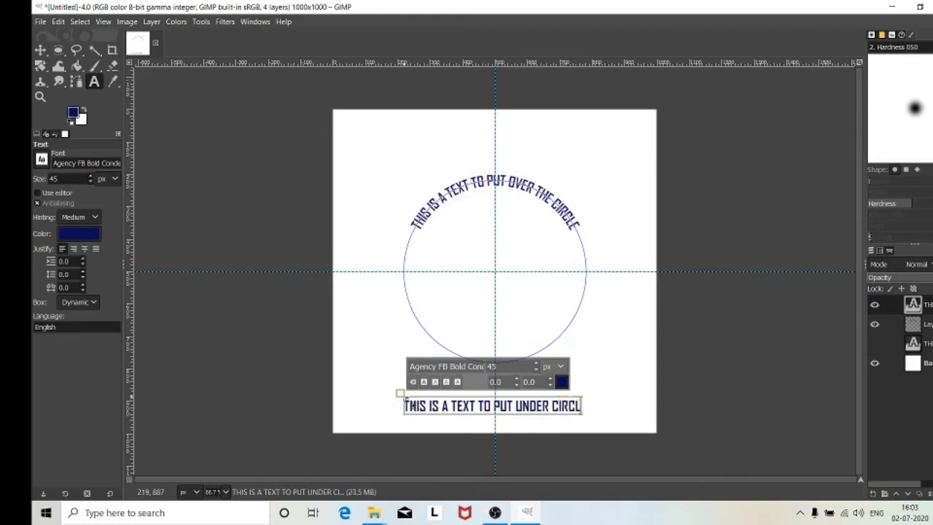
{"action": "type", "text": "E"}
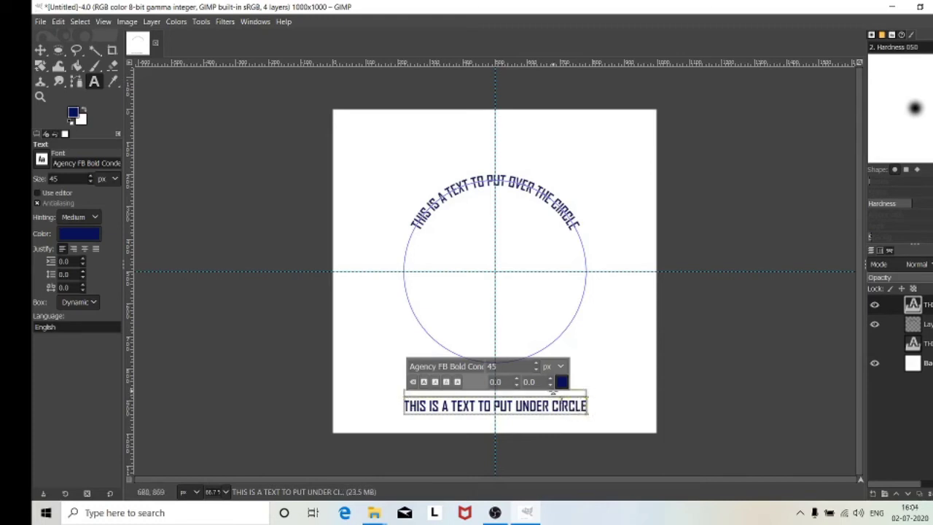
{"action": "mouse_move", "coordinate": [496, 406]}
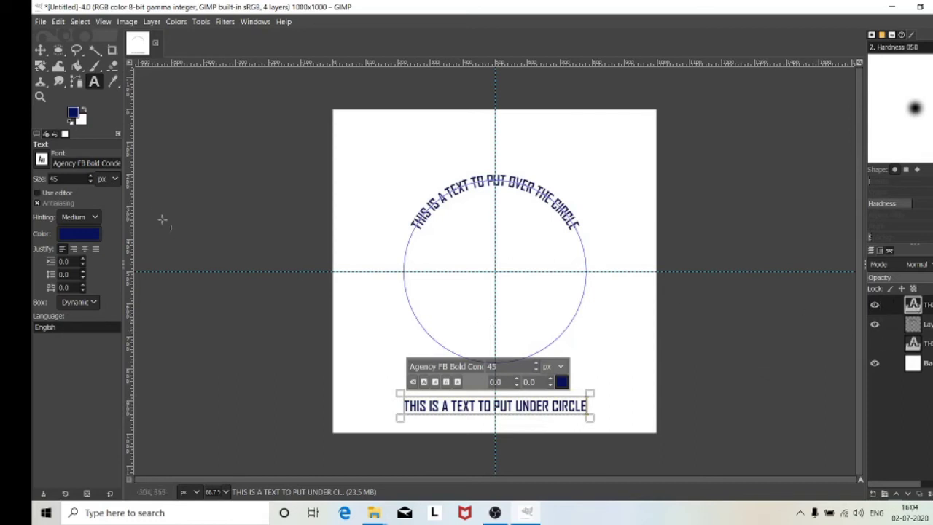
Set the Flip tool to transform paths and make the circle path active.
{"action": "right_click", "coordinate": [46, 69]}
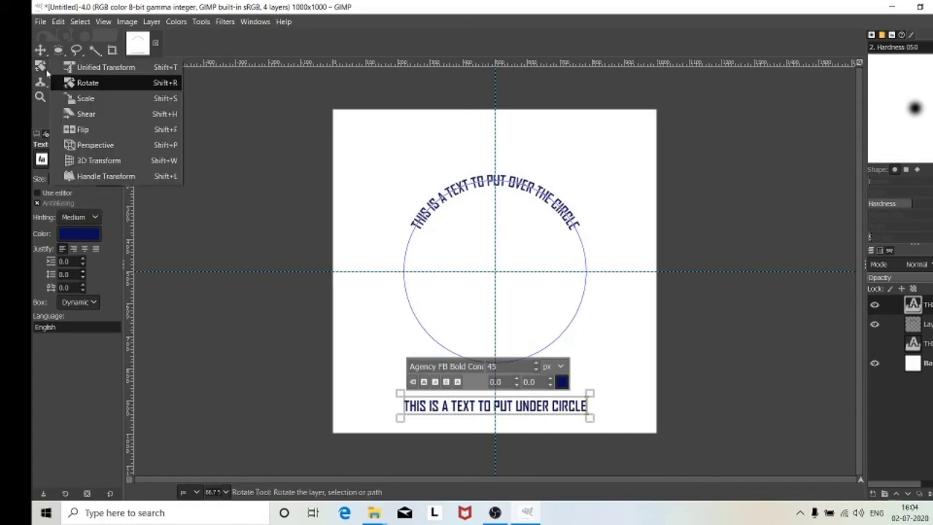
{"action": "left_click", "coordinate": [86, 130]}
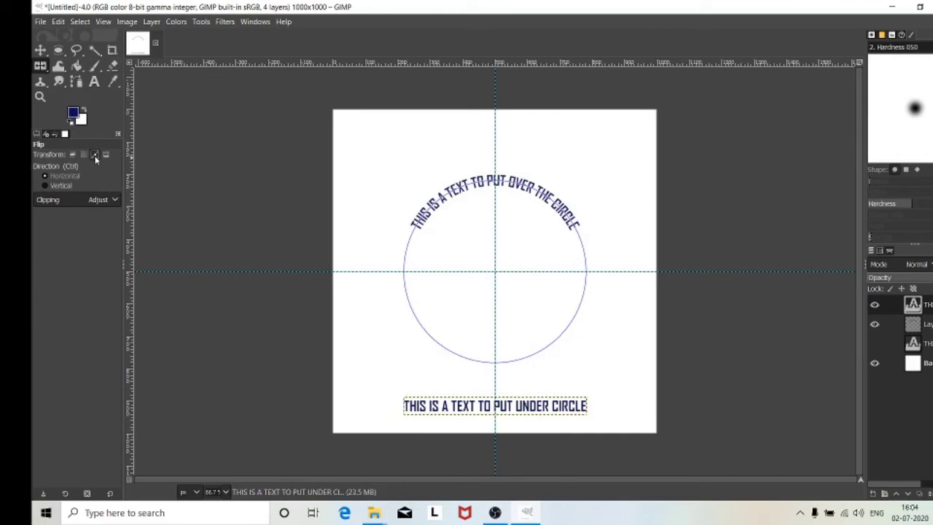
{"action": "left_click", "coordinate": [95, 156]}
{"action": "left_click", "coordinate": [890, 251]}
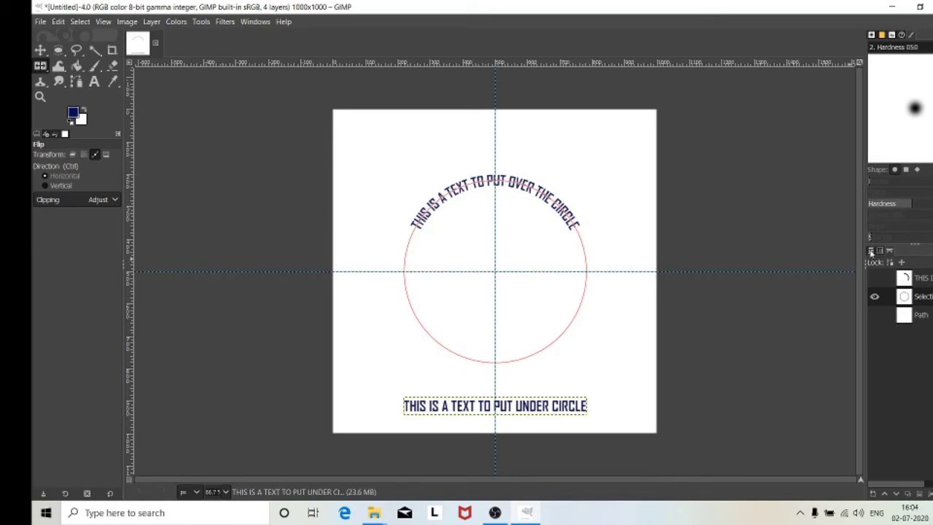
{"action": "left_click", "coordinate": [870, 251]}
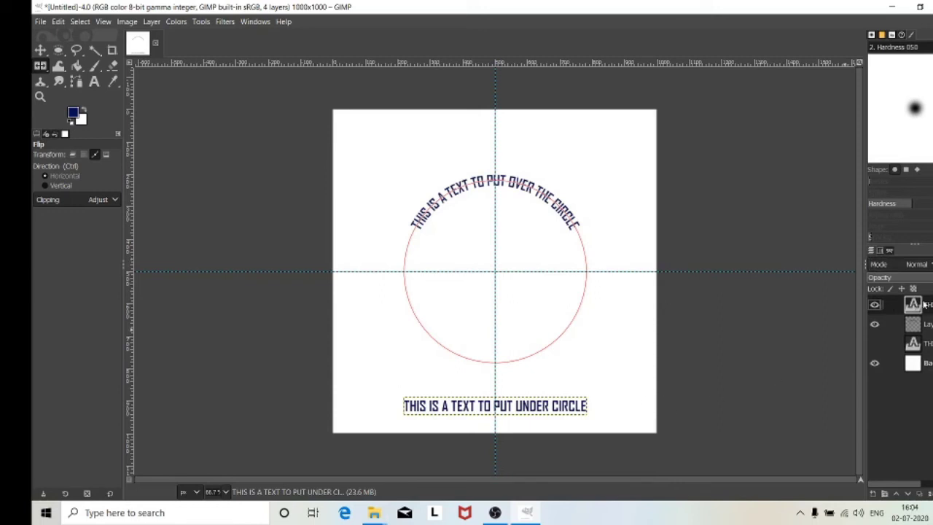
Bend the under-circle text along the circle path, convert it to a selection, and hide the text layers.
{"action": "right_click", "coordinate": [917, 307]}
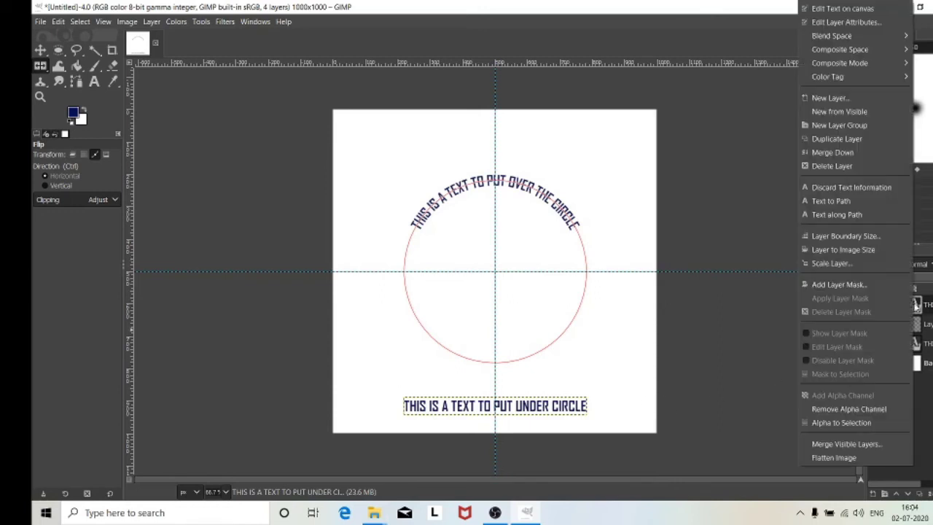
{"action": "left_click", "coordinate": [870, 219]}
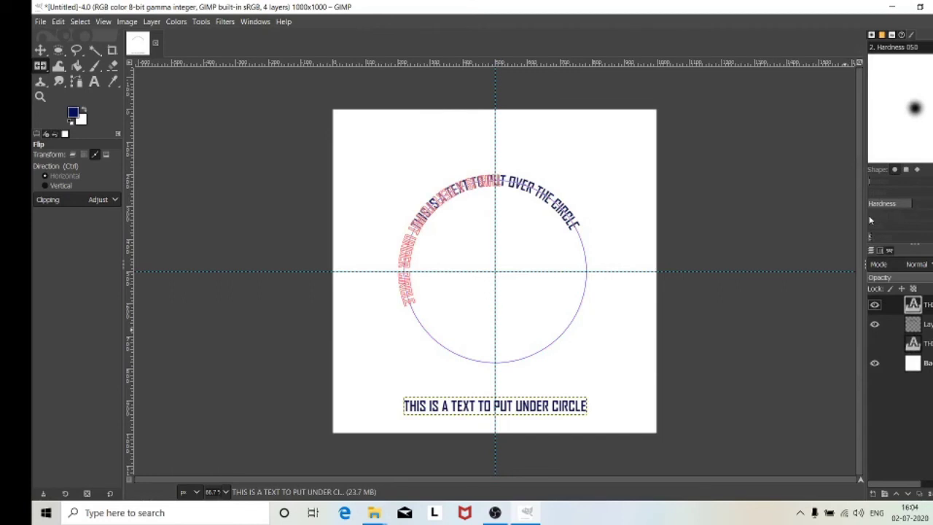
{"action": "left_click", "coordinate": [875, 307]}
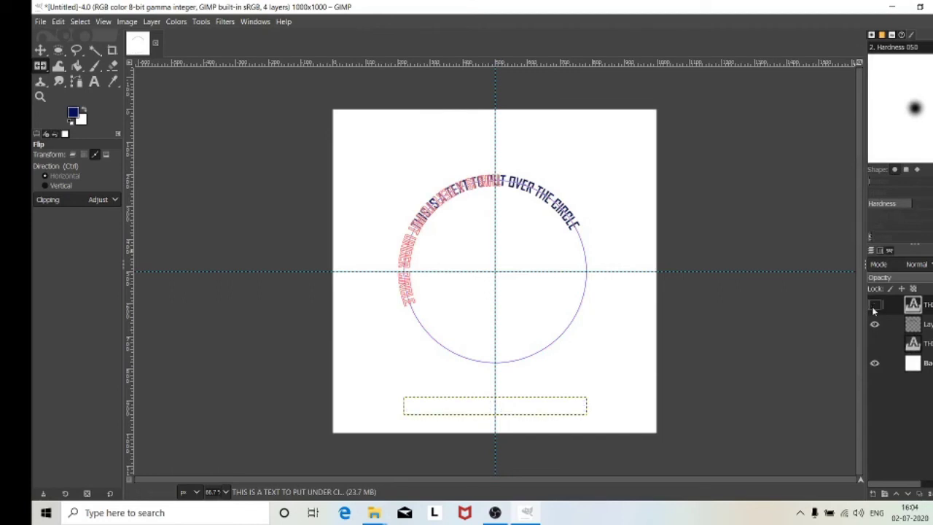
{"action": "left_click", "coordinate": [890, 251]}
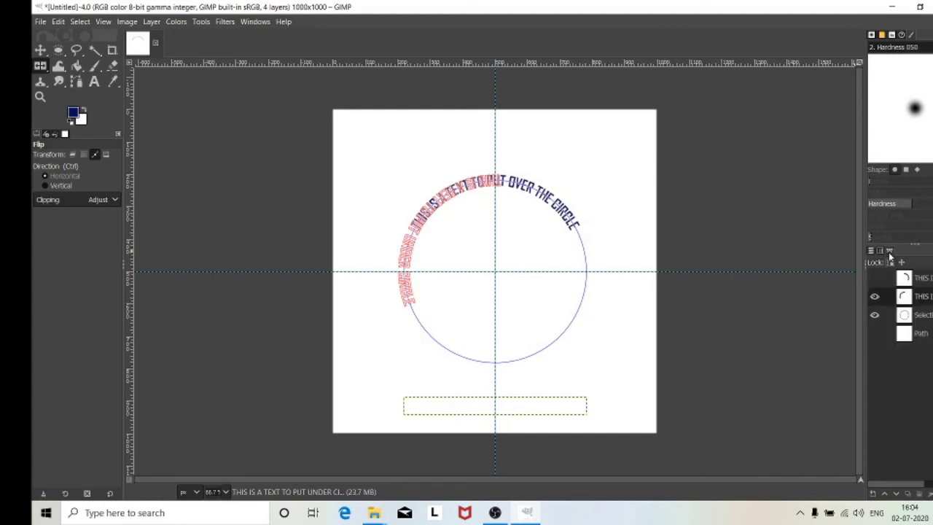
{"action": "right_click", "coordinate": [903, 297]}
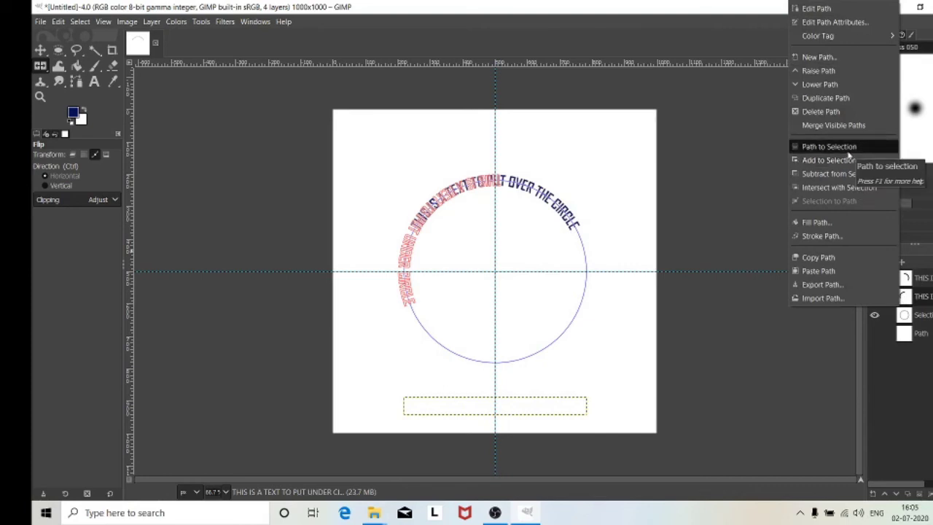
{"action": "left_click", "coordinate": [849, 148]}
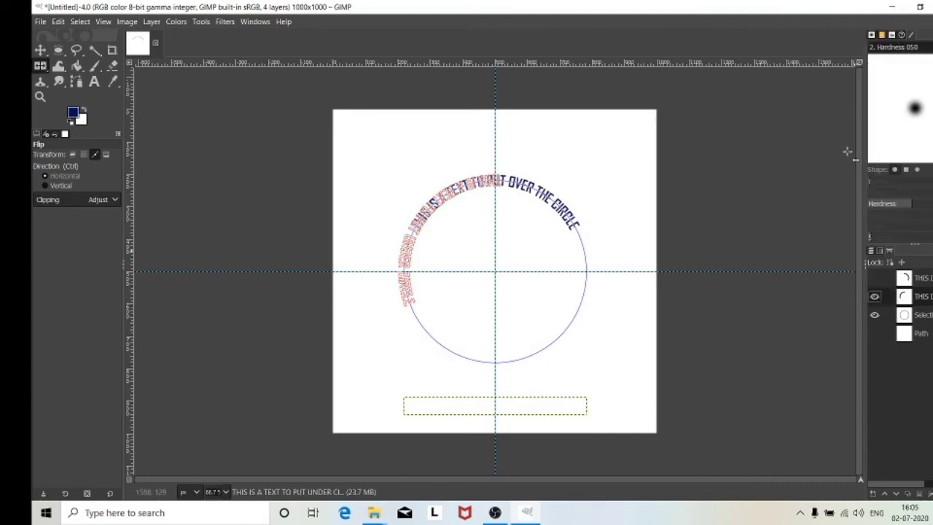
{"action": "left_click", "coordinate": [875, 297]}
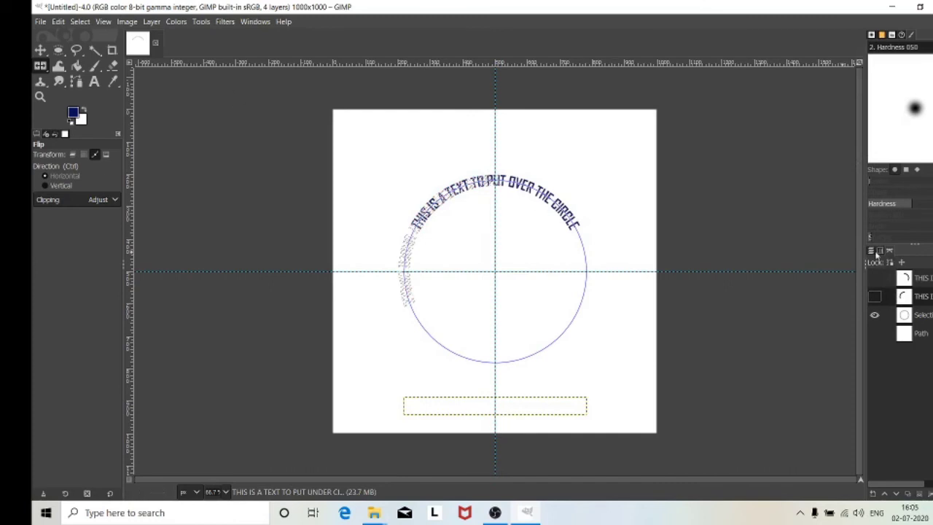
{"action": "left_click", "coordinate": [875, 252]}
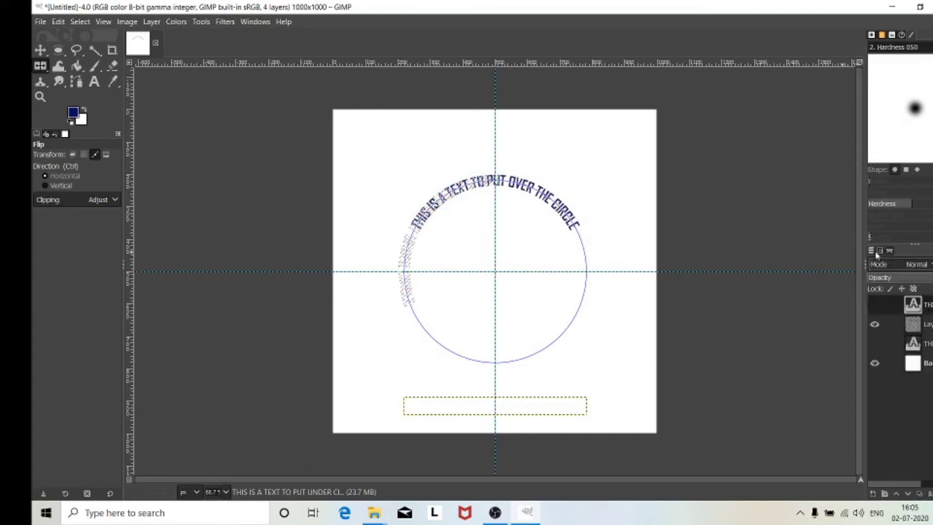
Fill the text selection with dark blue on a new transparent layer, then deselect.
{"action": "left_click", "coordinate": [875, 496]}
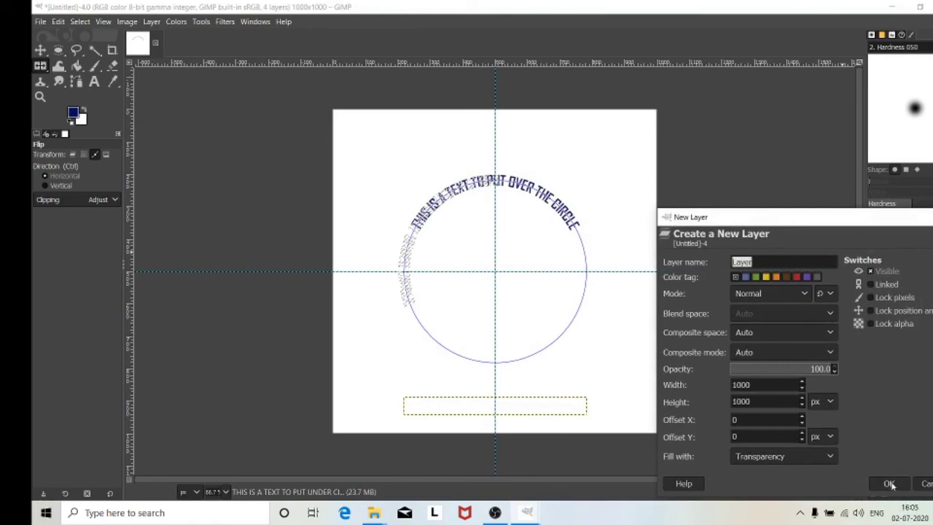
{"action": "left_click", "coordinate": [889, 483]}
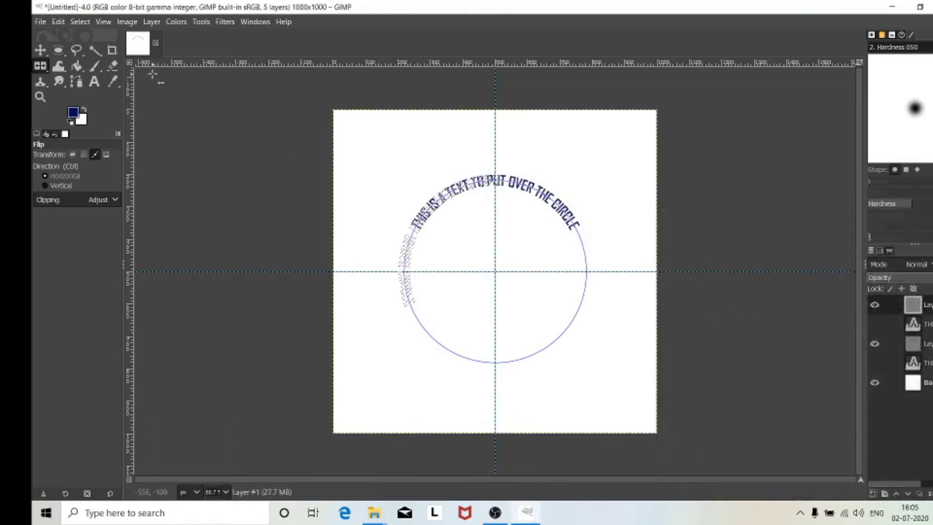
{"action": "left_click", "coordinate": [58, 22]}
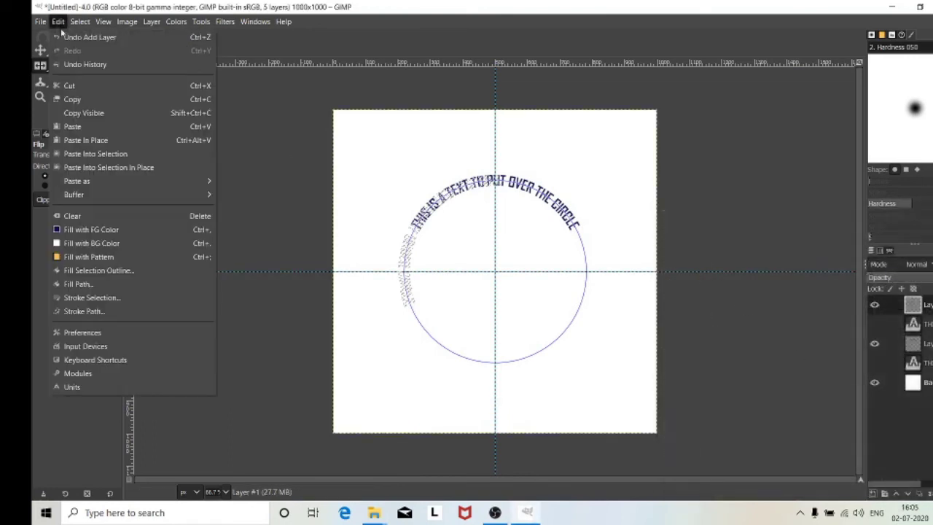
{"action": "left_click", "coordinate": [108, 232]}
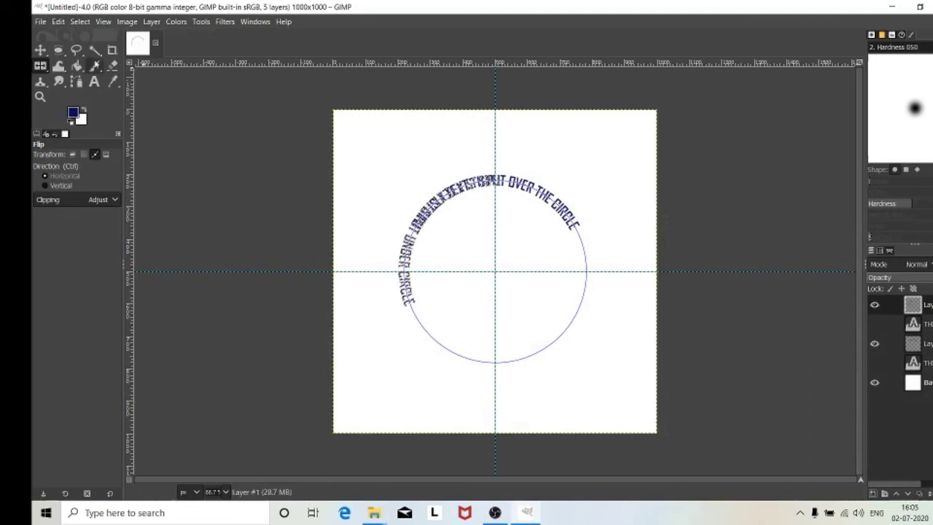
{"action": "left_click", "coordinate": [81, 22]}
{"action": "left_click", "coordinate": [90, 51]}
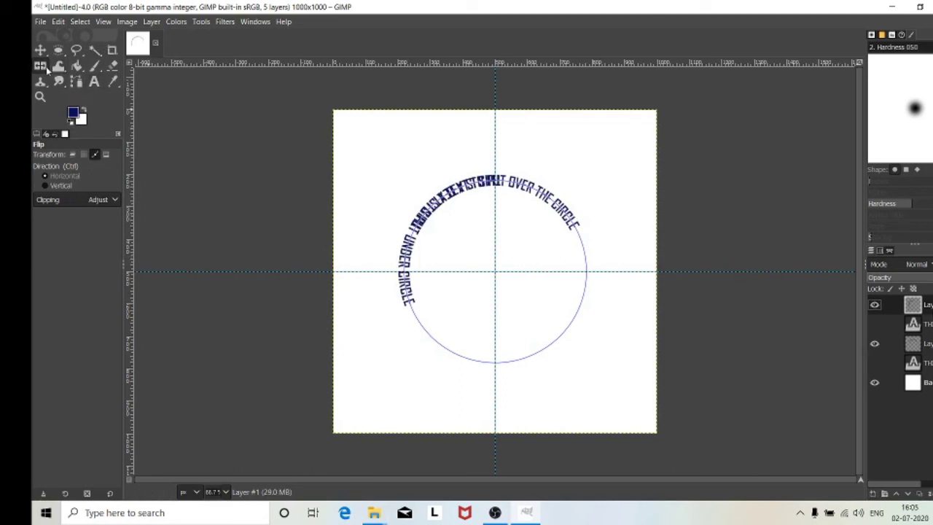
Rotate the dark blue under-circle text about -125.6° around centre 500,500 to sit beneath the circle.
{"action": "left_click", "coordinate": [46, 66]}
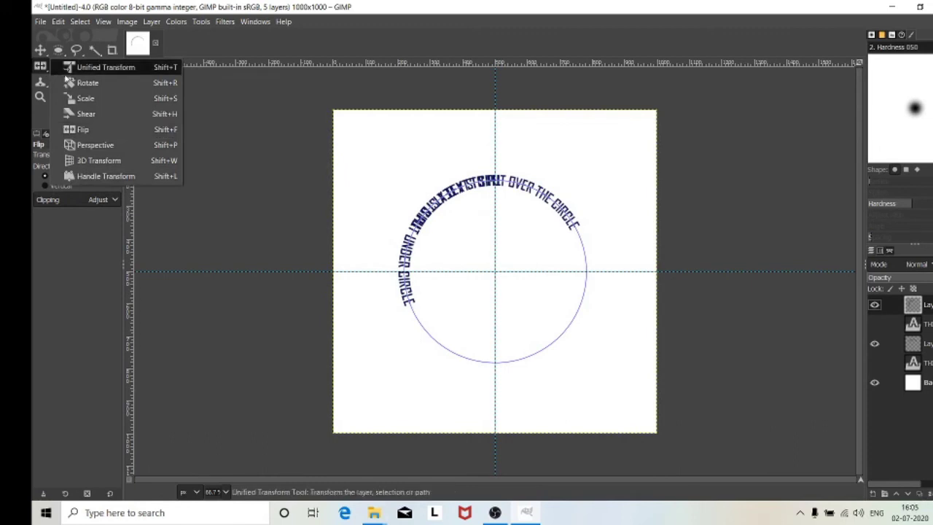
{"action": "left_click", "coordinate": [76, 83]}
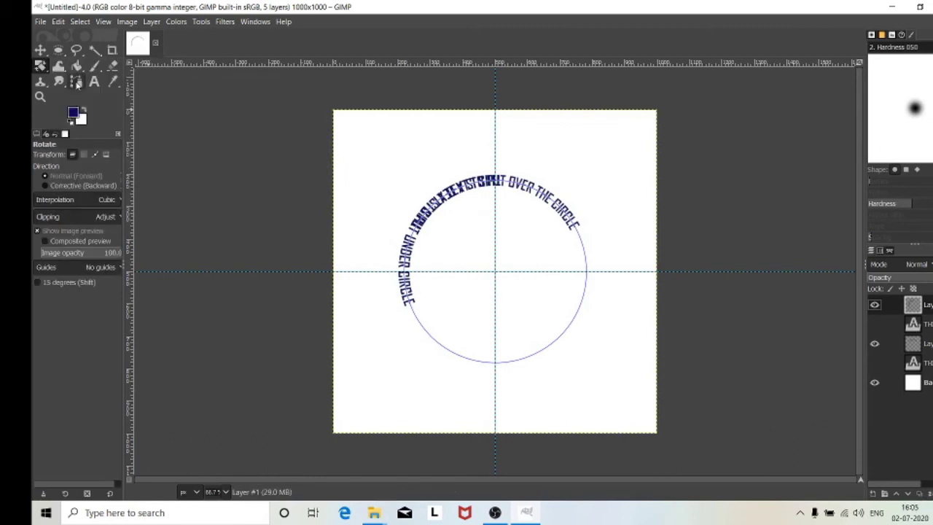
{"action": "left_click", "coordinate": [400, 191]}
{"action": "mouse_move", "coordinate": [400, 191]}
{"action": "left_mouse_down"}
{"action": "mouse_move", "coordinate": [491, 298]}
{"action": "mouse_move", "coordinate": [504, 300]}
{"action": "mouse_move", "coordinate": [491, 307]}
{"action": "left_mouse_up"}
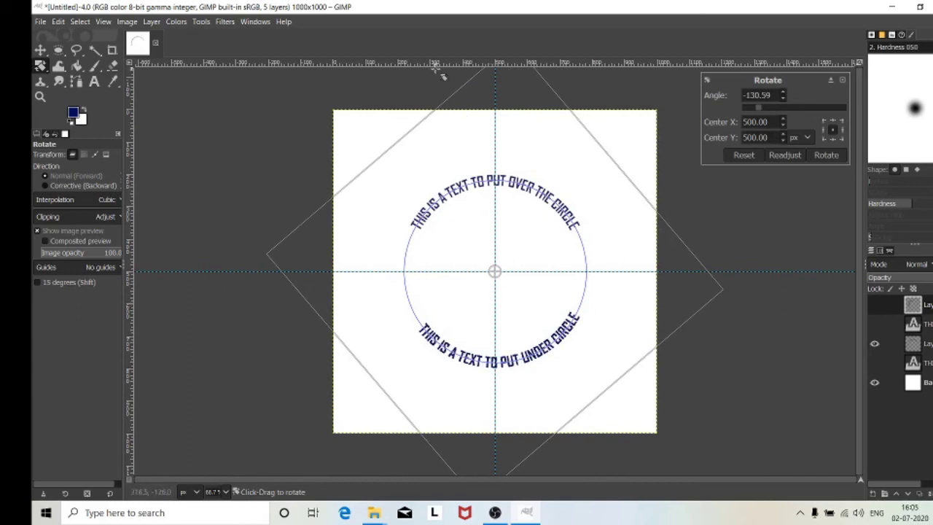
{"action": "left_click_drag", "start_coordinate": [436, 69], "coordinate": [471, 308]}
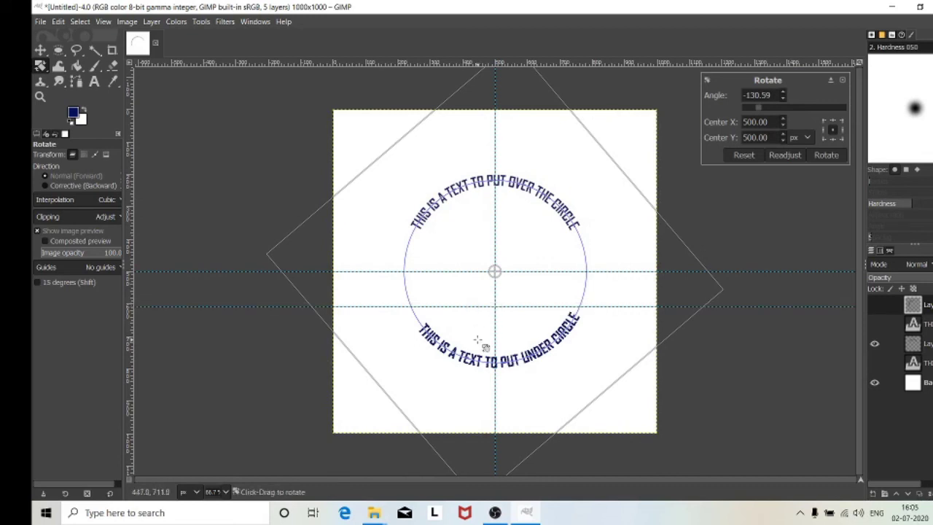
{"action": "left_click_drag", "start_coordinate": [478, 340], "coordinate": [471, 342]}
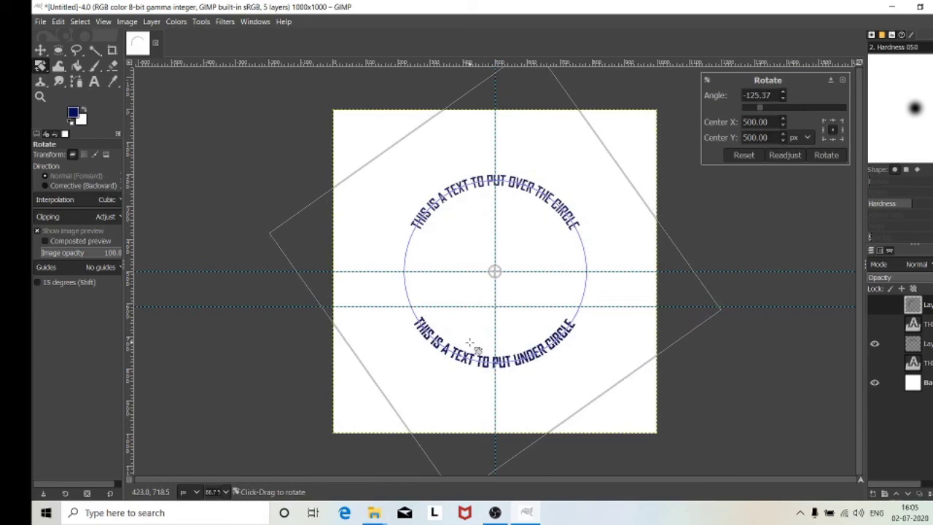
{"action": "left_click_drag", "start_coordinate": [470, 343], "coordinate": [469, 343]}
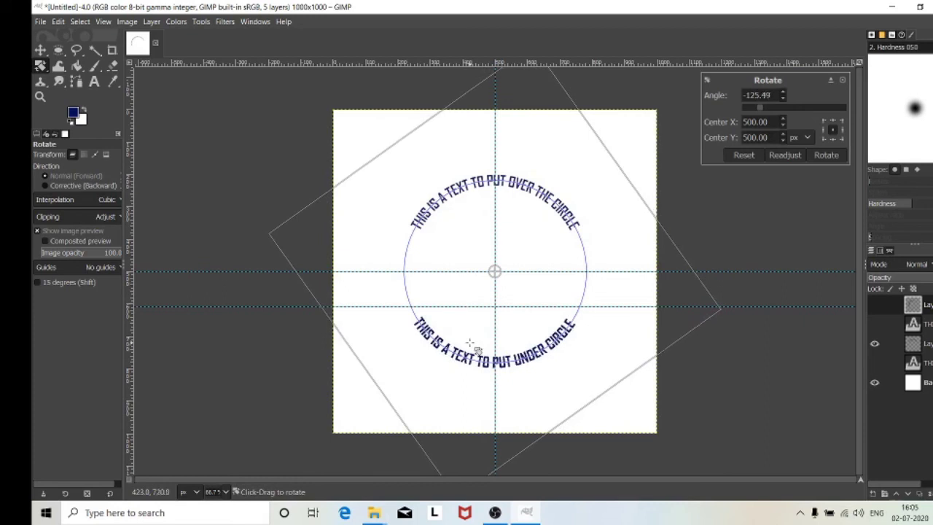
{"action": "left_click_drag", "start_coordinate": [470, 343], "coordinate": [470, 343]}
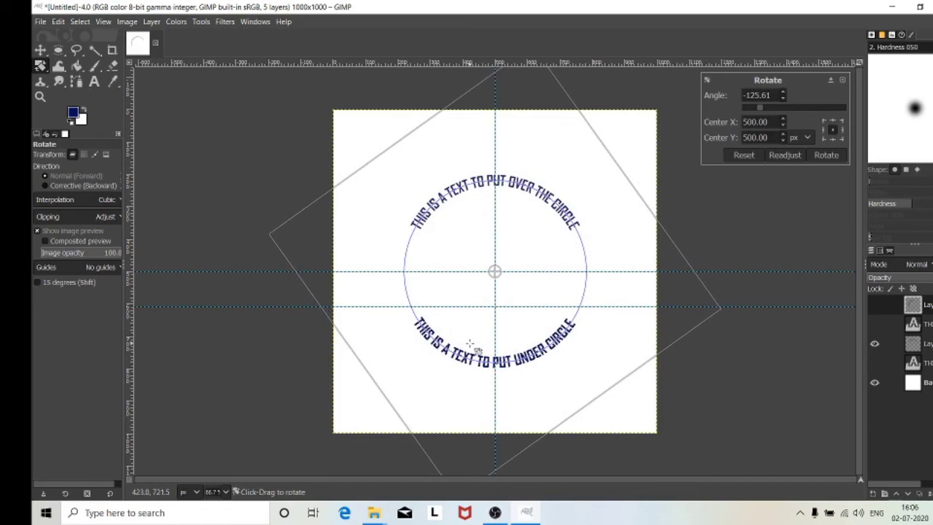
{"action": "left_click", "coordinate": [826, 154]}
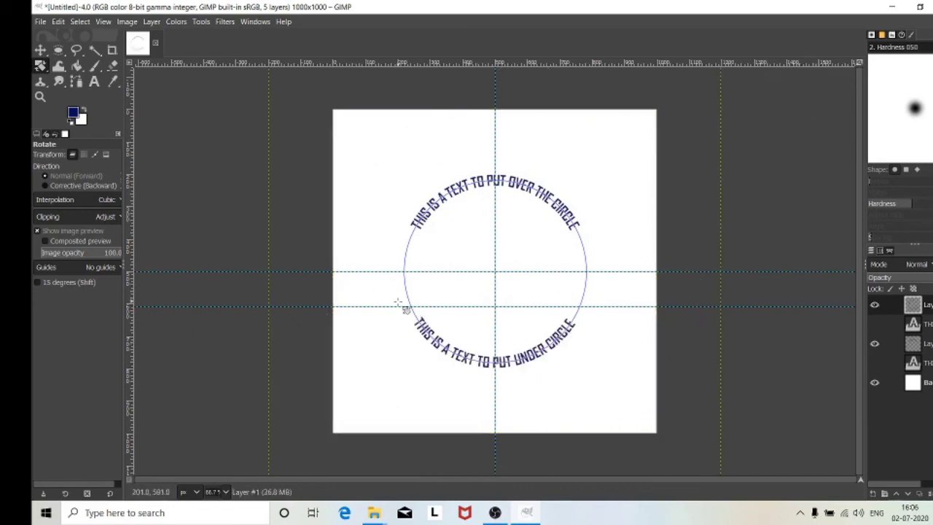
Remove the extra horizontal guide below centre and hide the circle outline path.
{"action": "left_click", "coordinate": [40, 50]}
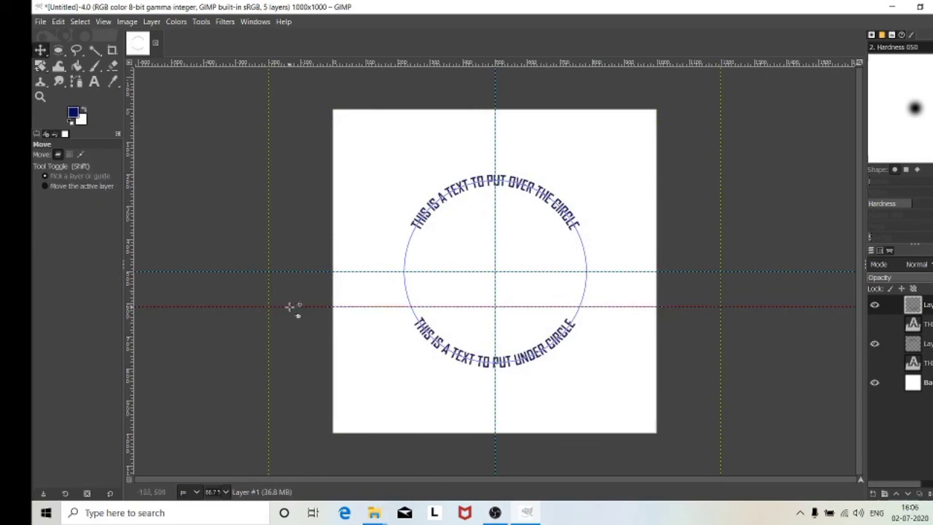
{"action": "left_click_drag", "start_coordinate": [289, 305], "coordinate": [265, 46]}
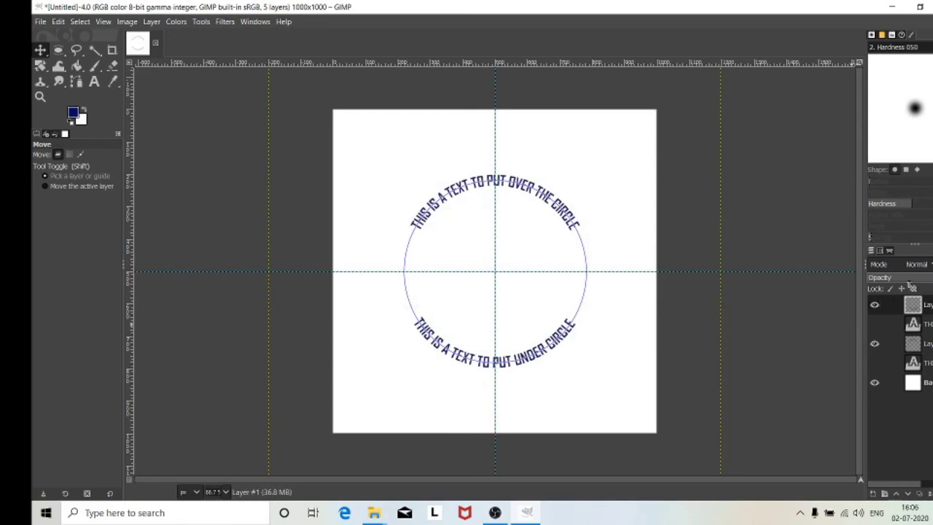
{"action": "left_click", "coordinate": [889, 250]}
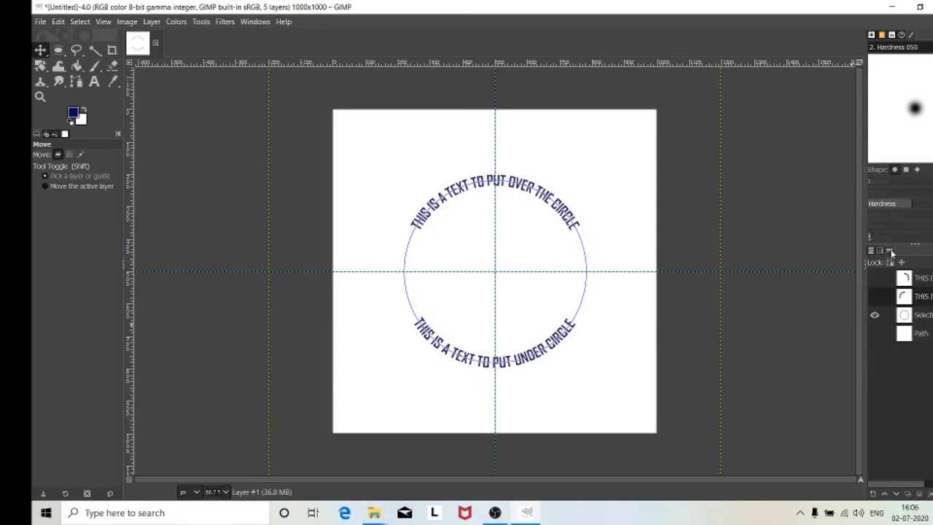
{"action": "left_click", "coordinate": [876, 315]}
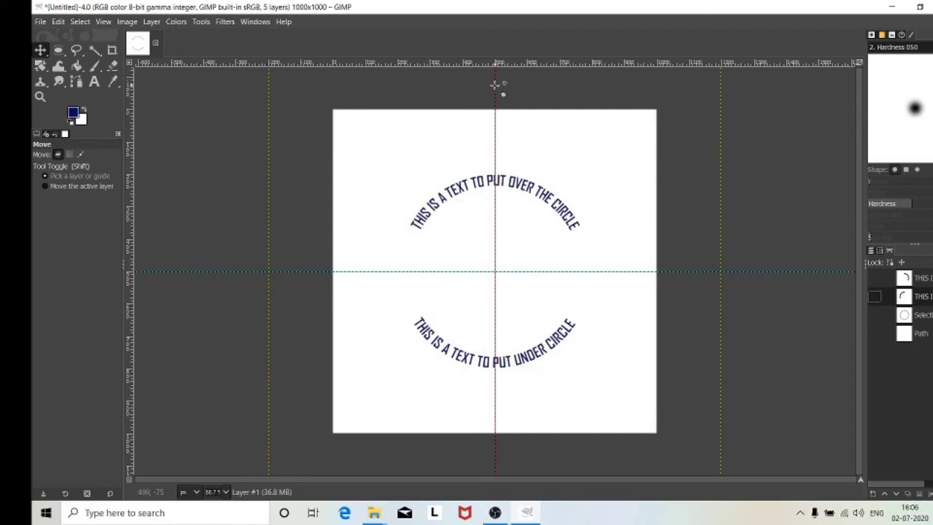
{"action": "left_click", "coordinate": [129, 21]}
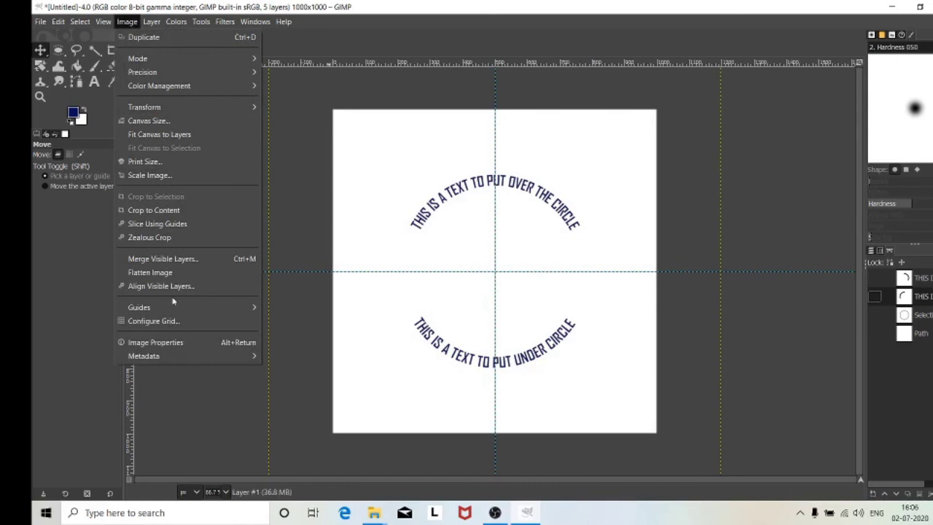
{"action": "mouse_move", "coordinate": [186, 307]}
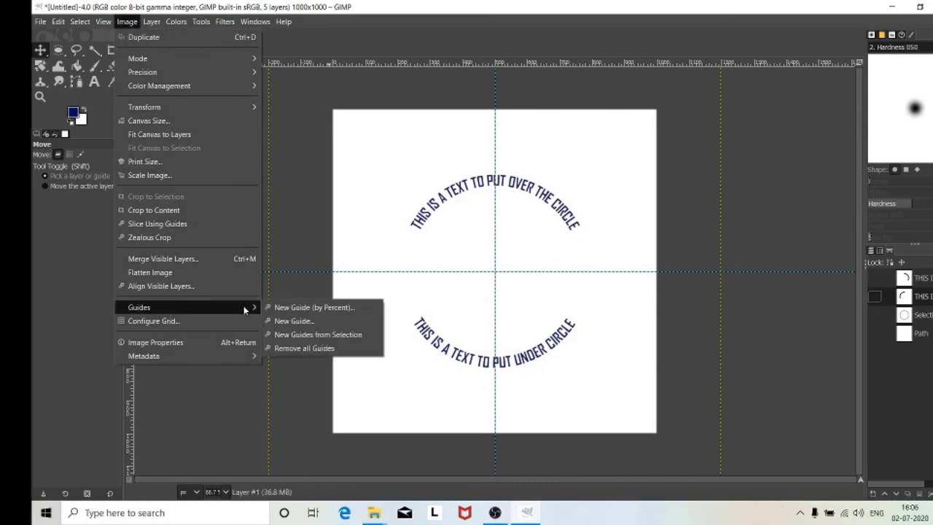
Remove all guides from the image with Image > Guides > Remove all Guides.
{"action": "left_click", "coordinate": [303, 348]}
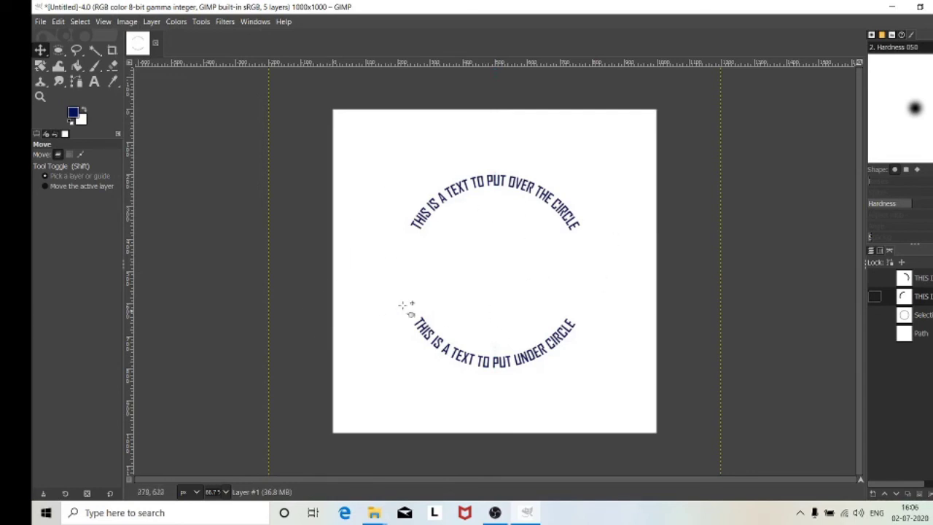